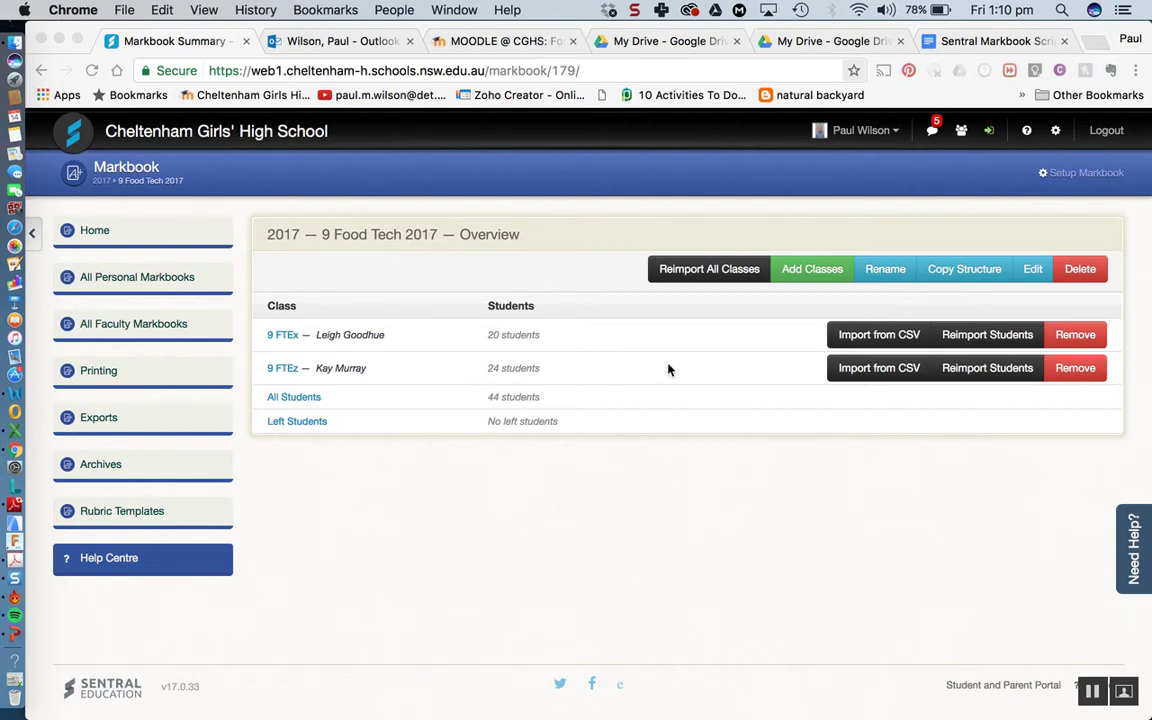
# Step: Open the 9 Food Tech 2017 markbook layout for editing and start a new task
pyautogui.click(1033, 270)
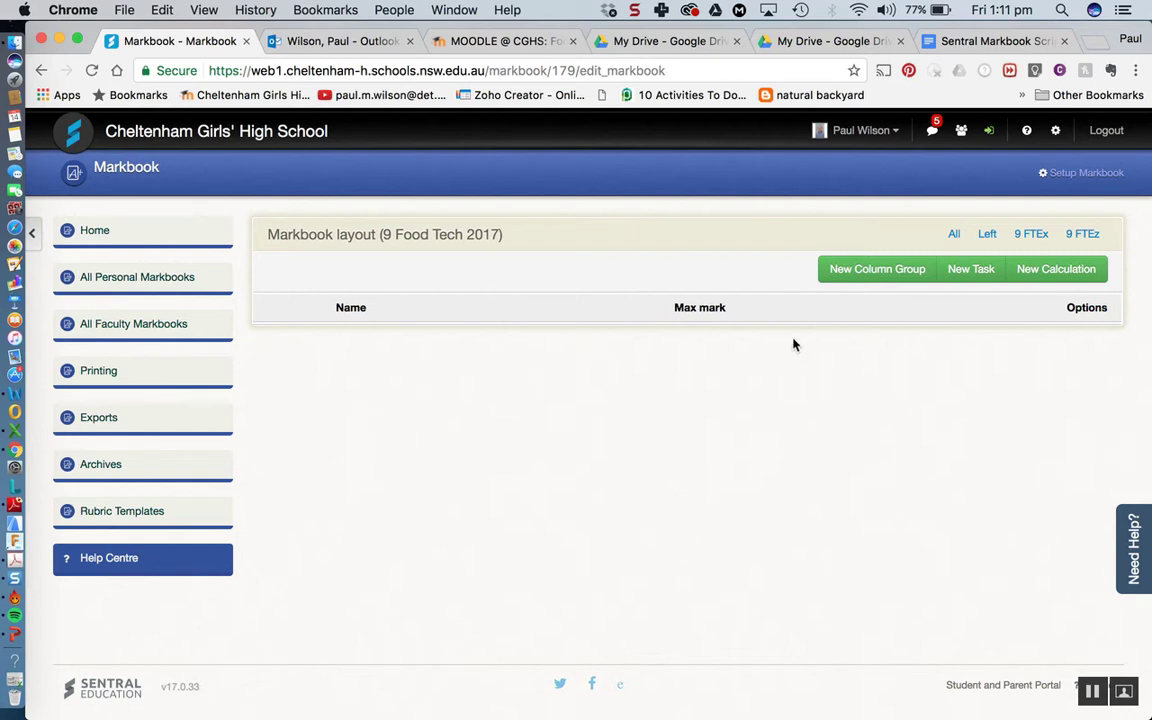
pyautogui.click(971, 270)
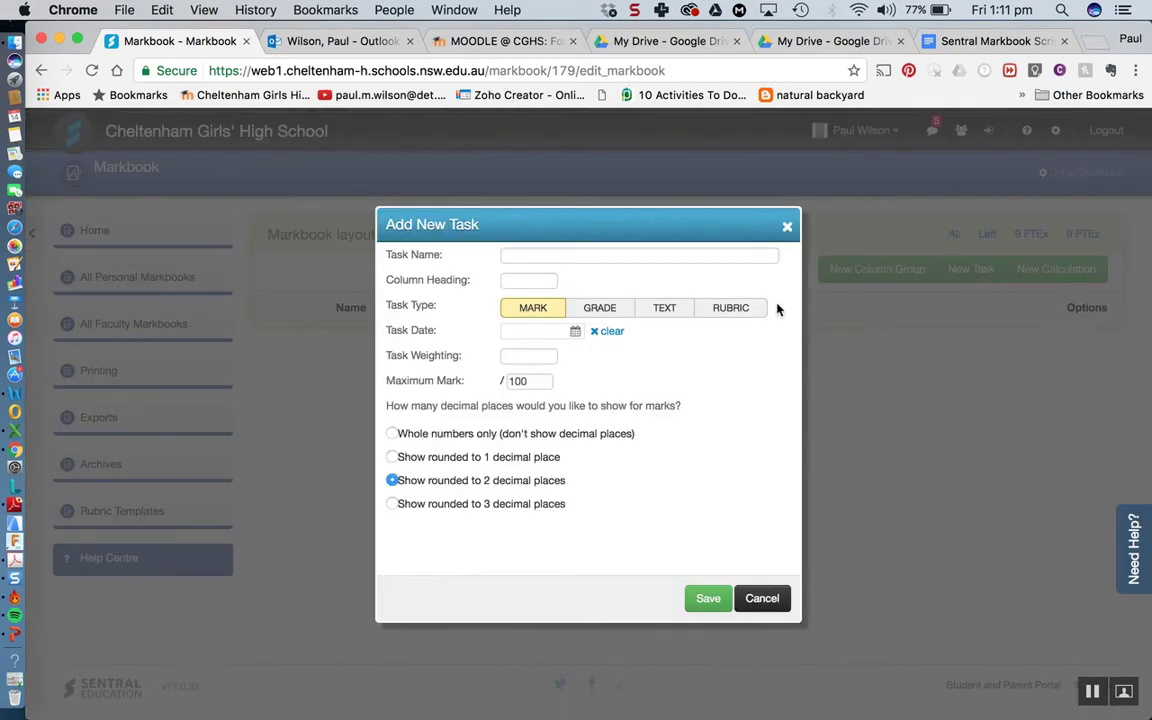
# Step: Name the new task 'Task 1: Research' and fill in its column heading
pyautogui.click(532, 255)
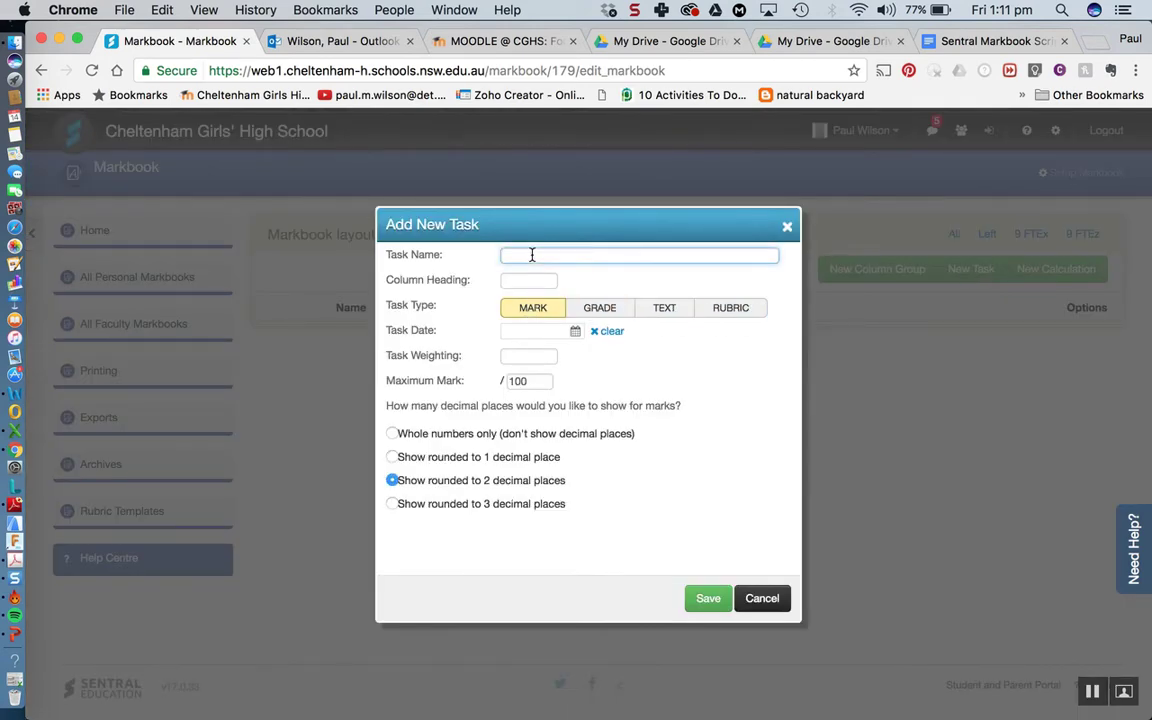
pyautogui.write('Tas')
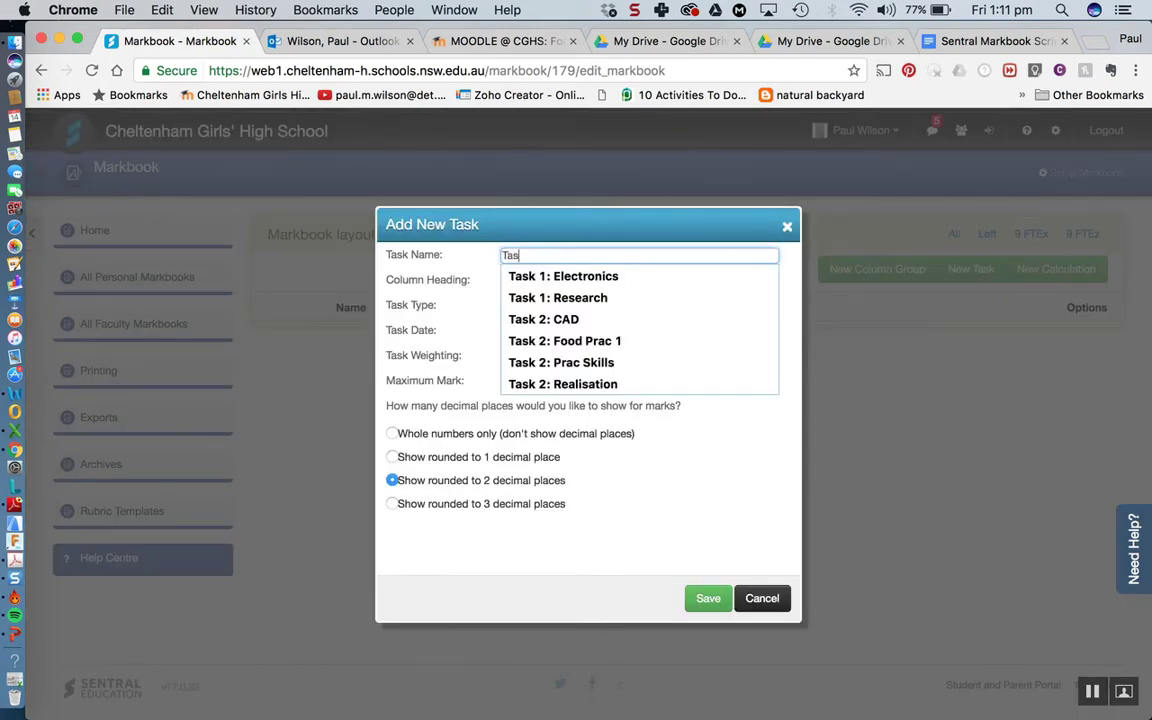
pyautogui.write('k 1: Research')
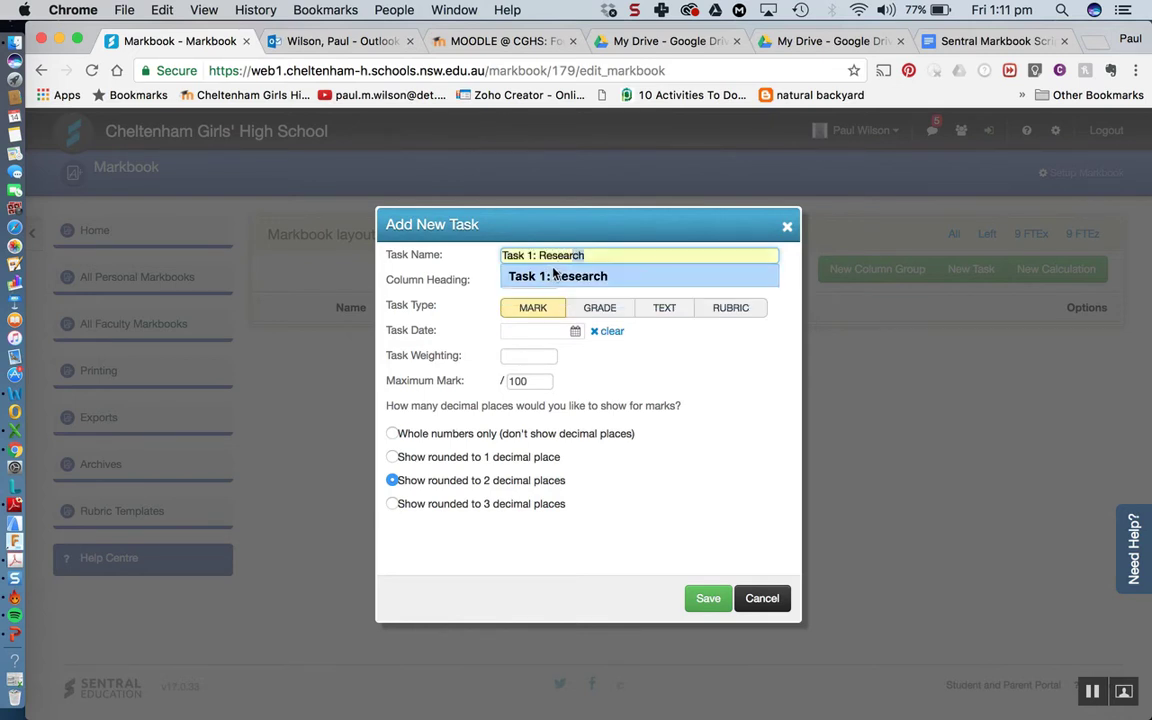
pyautogui.click(558, 276)
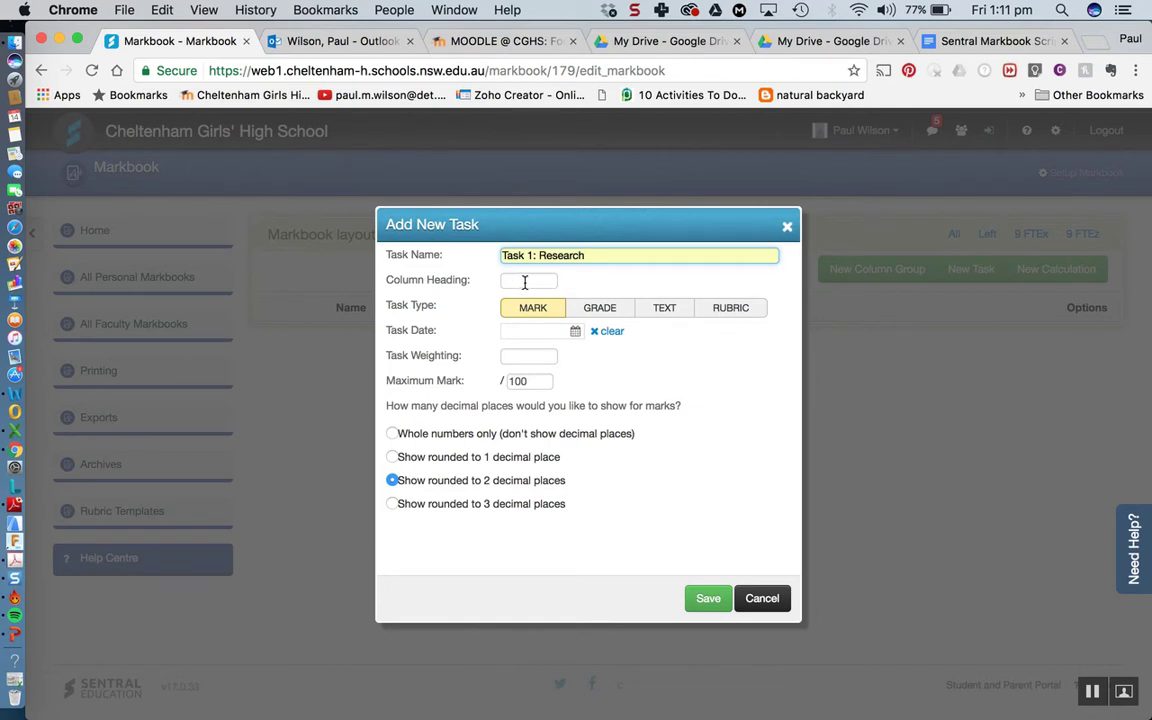
pyautogui.click(524, 283)
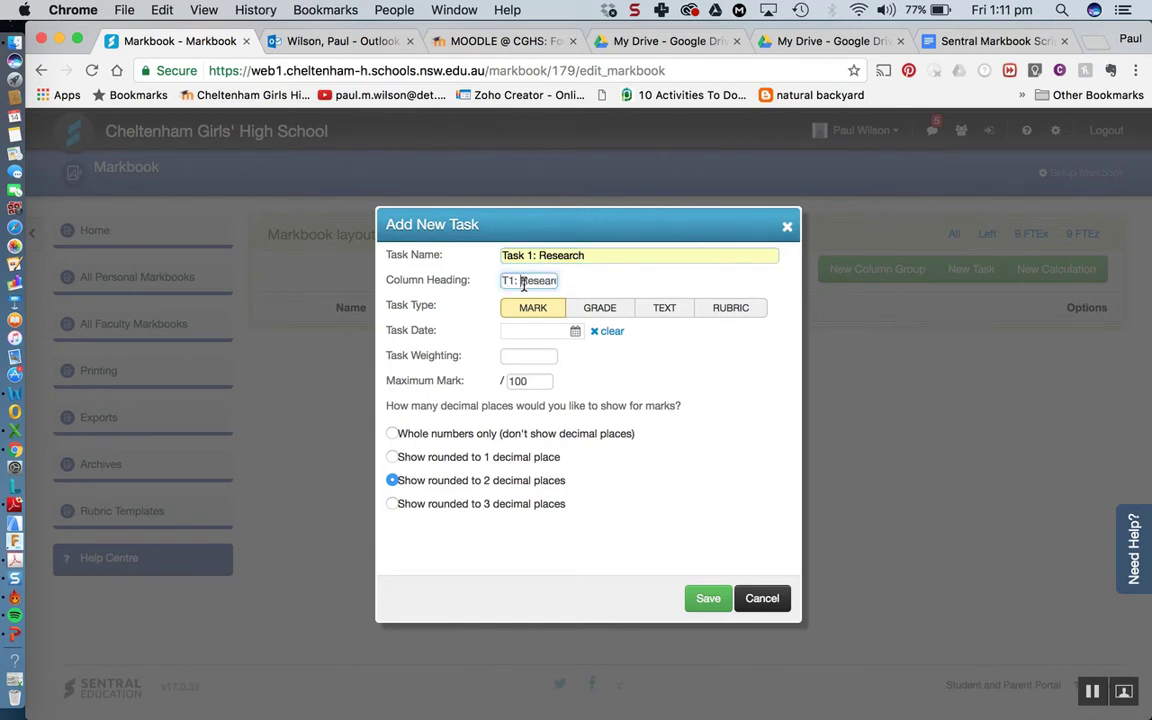
# Step: Give Task 1 weighting 15, maximum mark 40 and 1 decimal place, then save it
pyautogui.click(520, 354)
pyautogui.write('15')
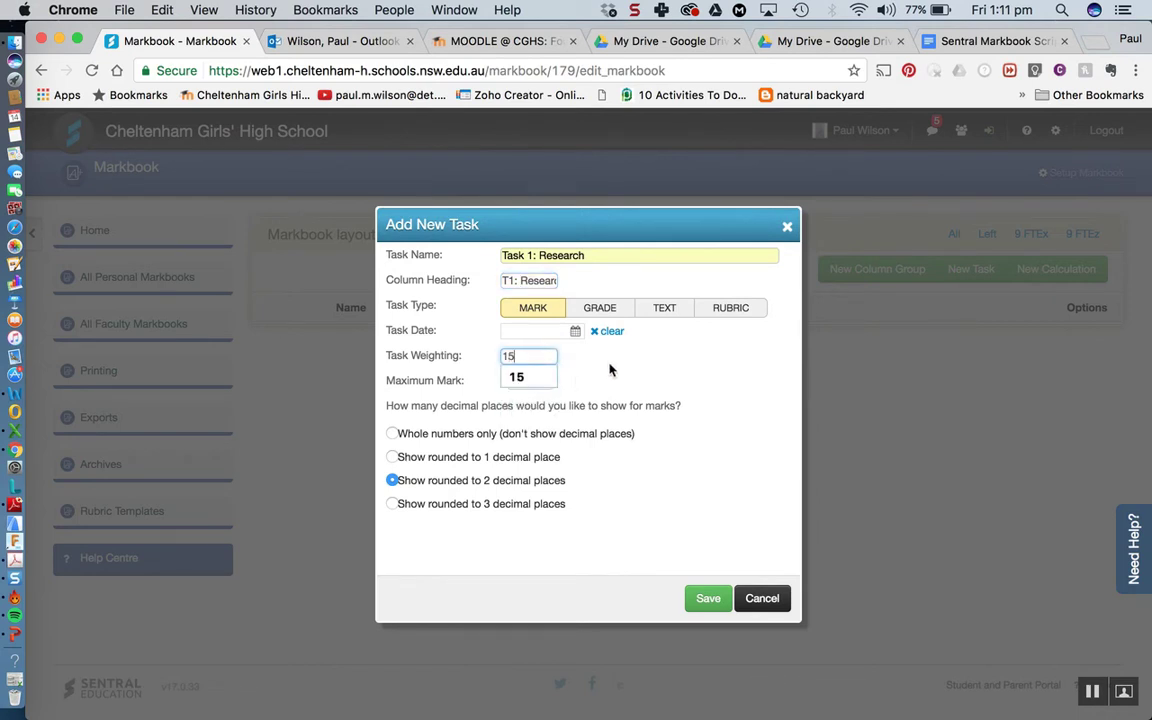
pyautogui.click(530, 382)
pyautogui.doubleClick(536, 386)
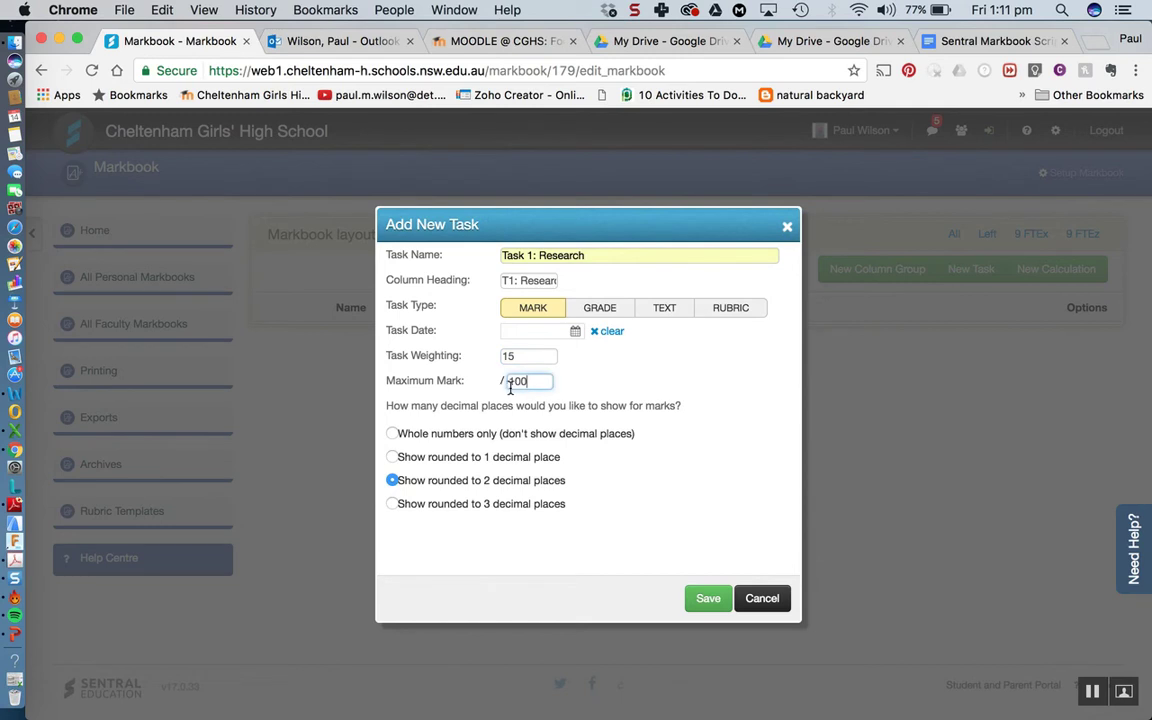
pyautogui.press('BackSpace')
pyautogui.write('40')
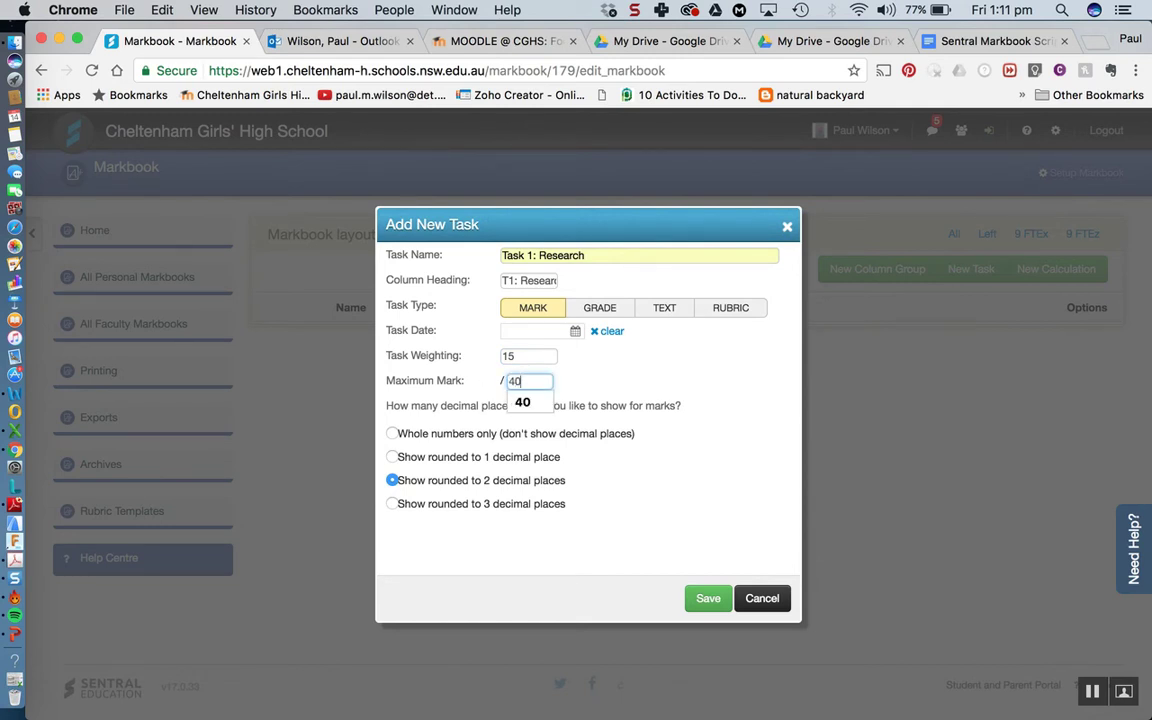
pyautogui.click(597, 363)
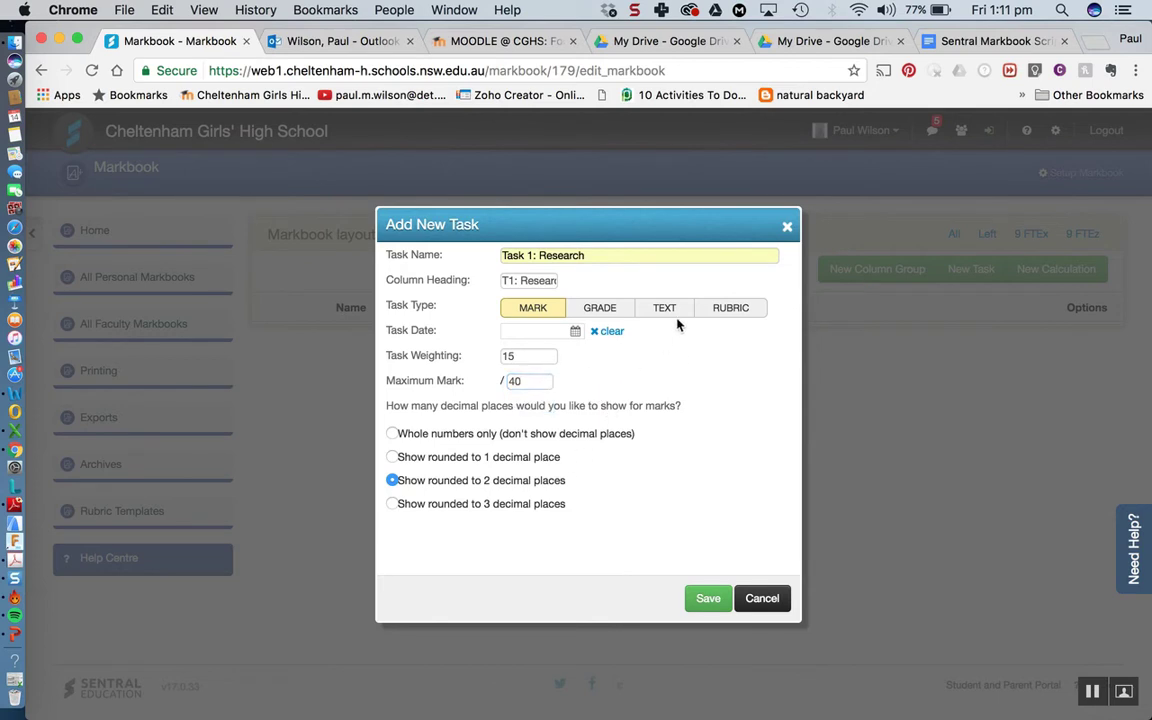
pyautogui.click(395, 457)
pyautogui.click(708, 600)
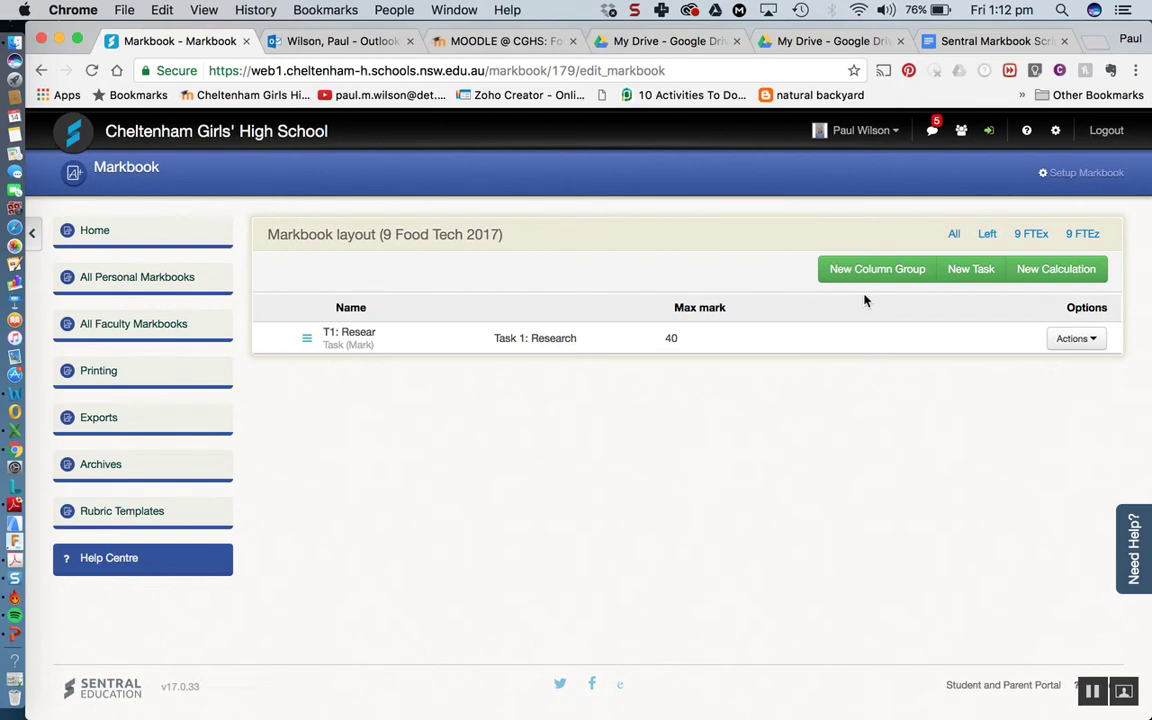
# Step: Start another blank task once the layout lists T1: Resear out of 40
pyautogui.click(979, 272)
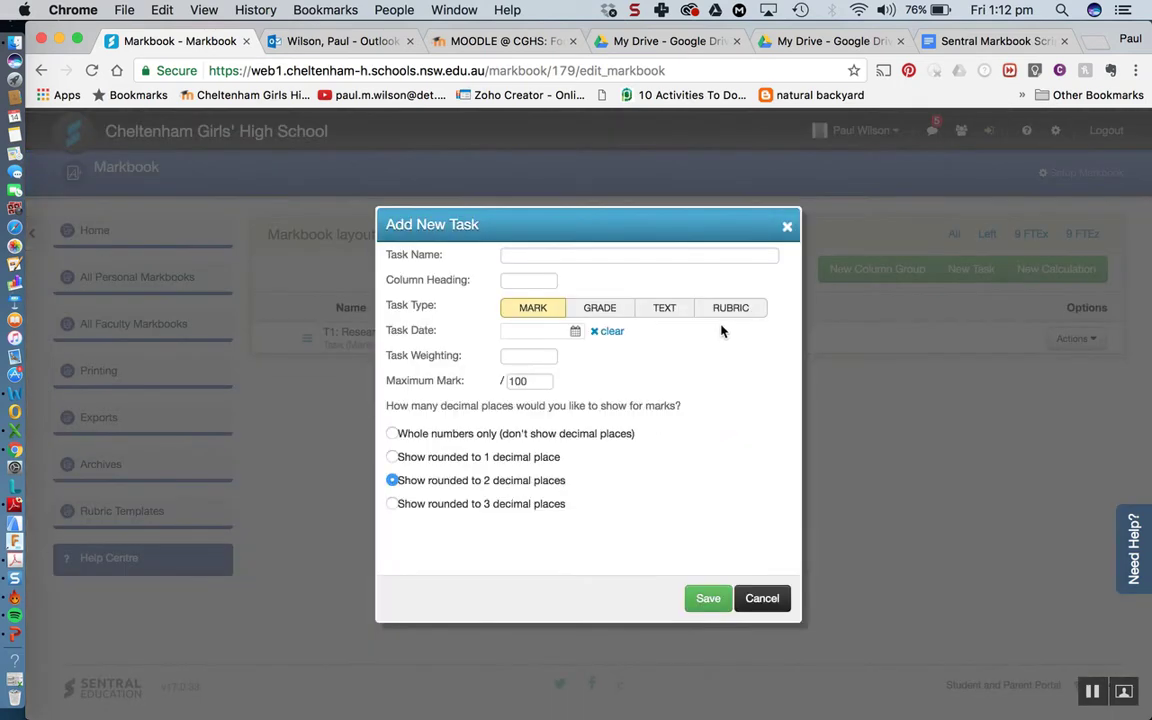
# Step: Name the task 'Task 2: Prac 1' with column heading 'T2: Prac 1'
pyautogui.click(535, 257)
pyautogui.write('Task 2')
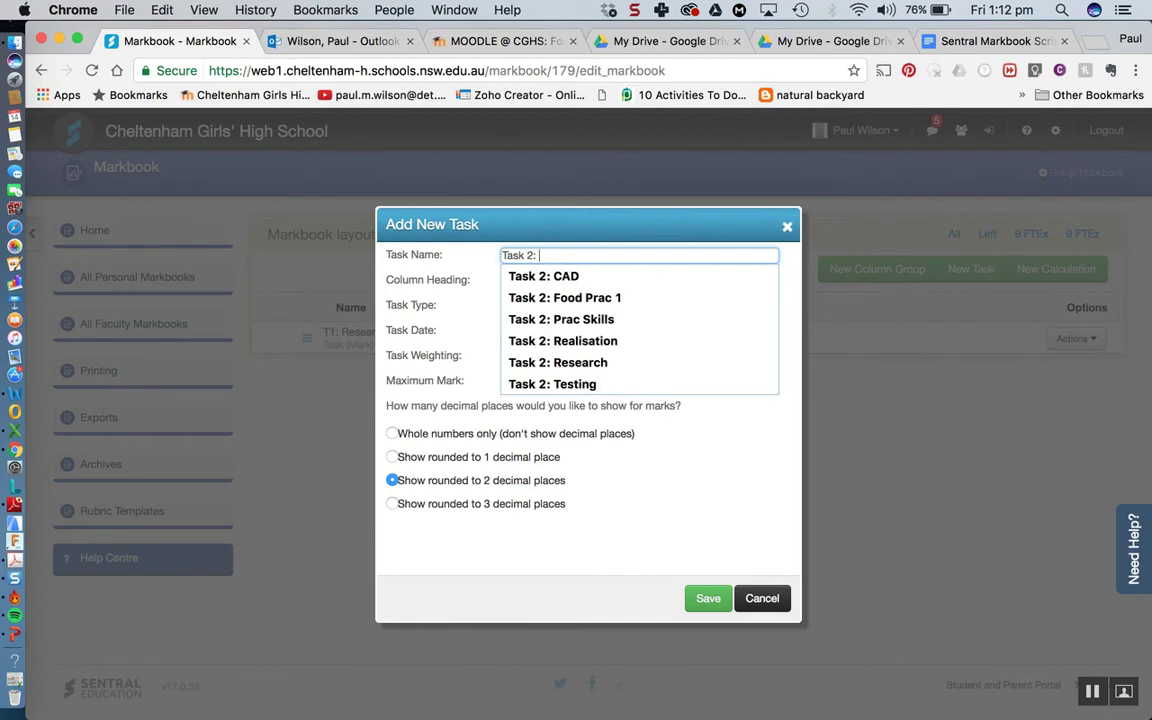
pyautogui.write(': Foo')
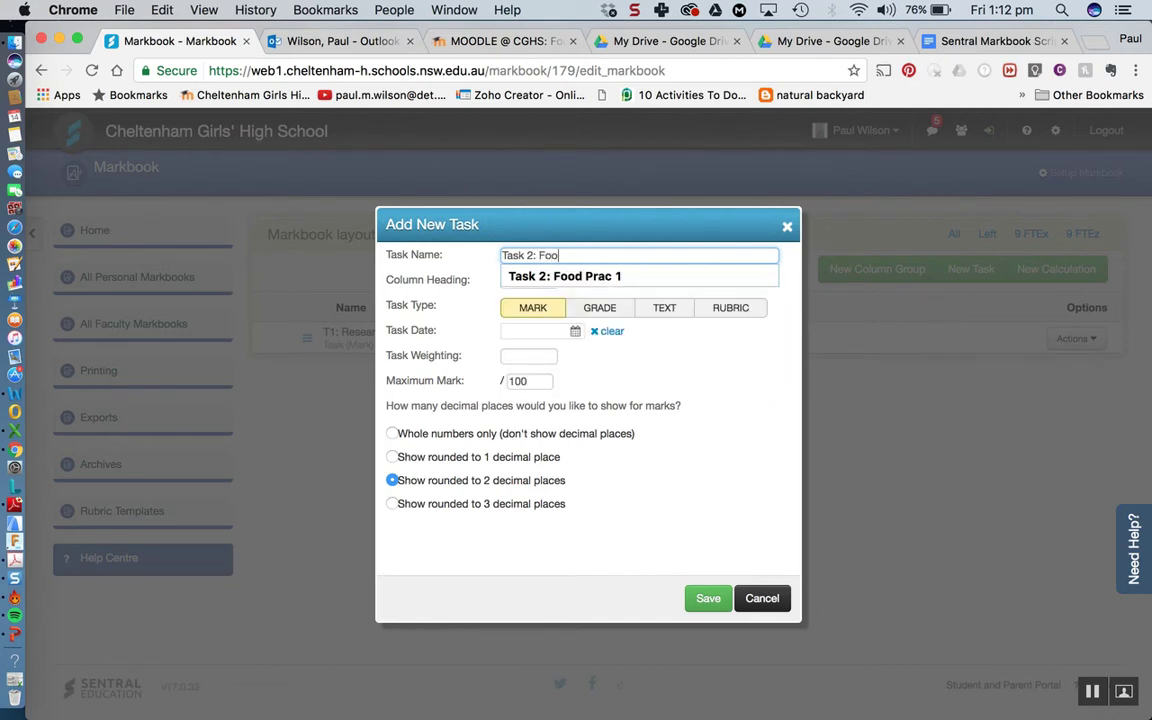
pyautogui.write('d Prac 1')
pyautogui.click(567, 256)
pyautogui.press('BackSpace')
pyautogui.press('BackSpace')
pyautogui.press('BackSpace')
pyautogui.press('BackSpace')
pyautogui.press('BackSpace')
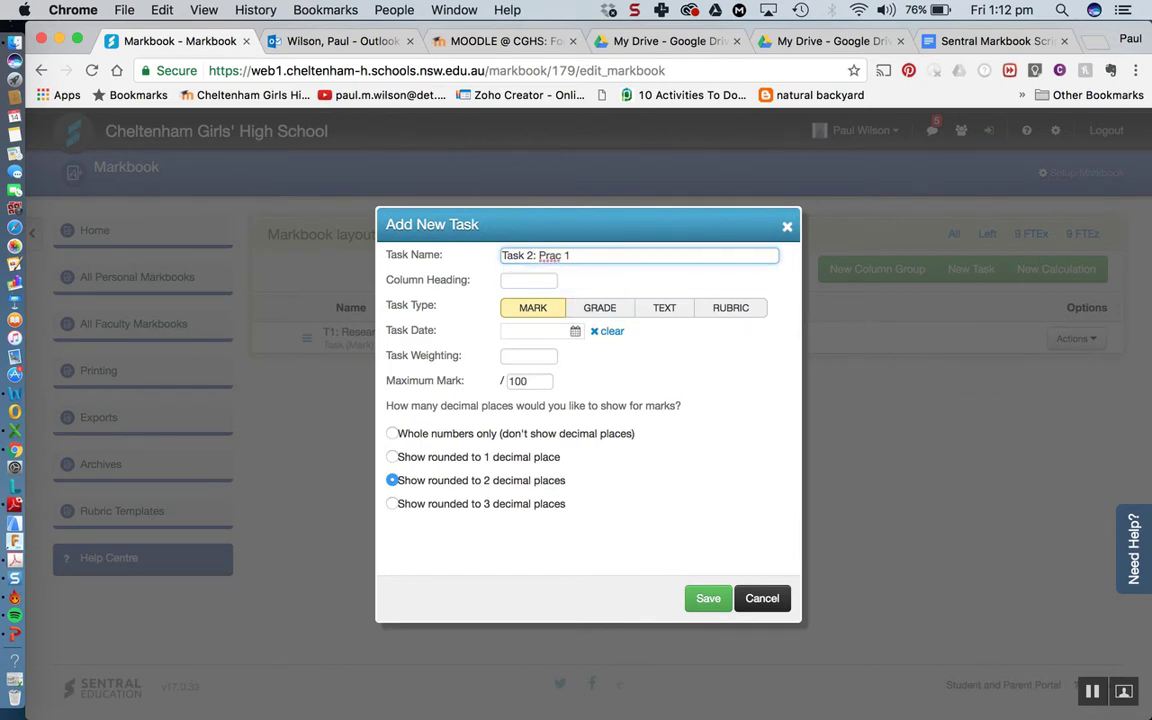
pyautogui.click(517, 281)
pyautogui.write('T2: Prac 1')
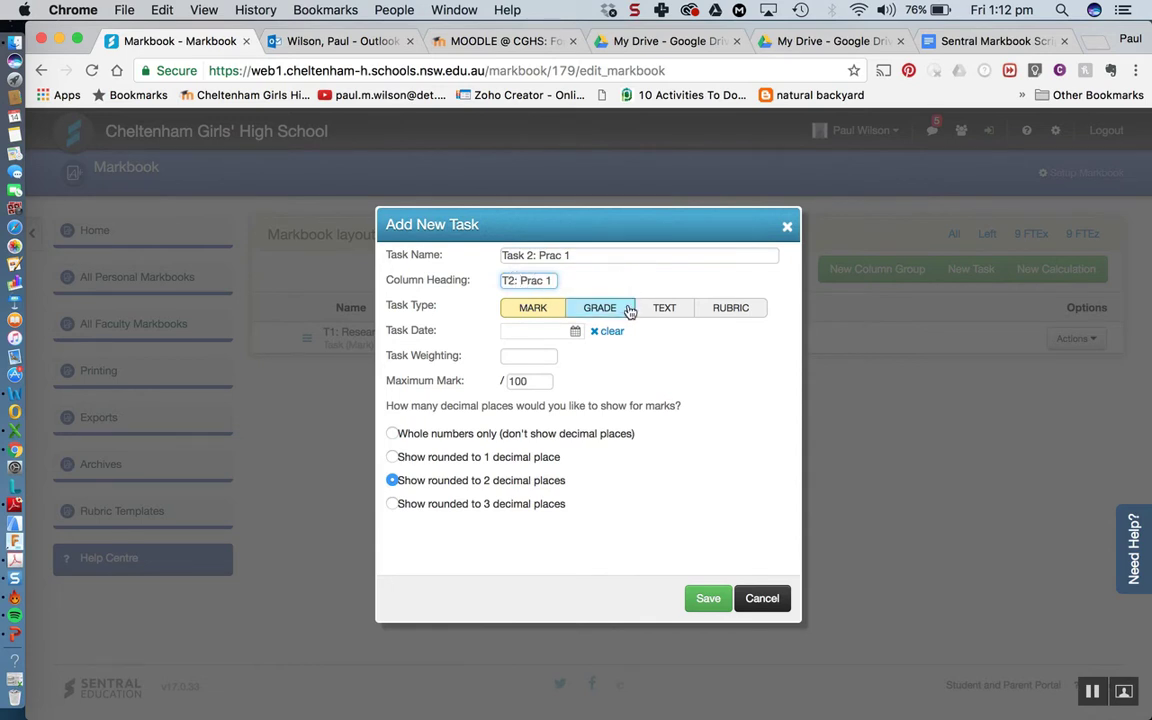
# Step: Set weighting 20, maximum mark 50 and 1 decimal place, and save Task 2
pyautogui.click(519, 355)
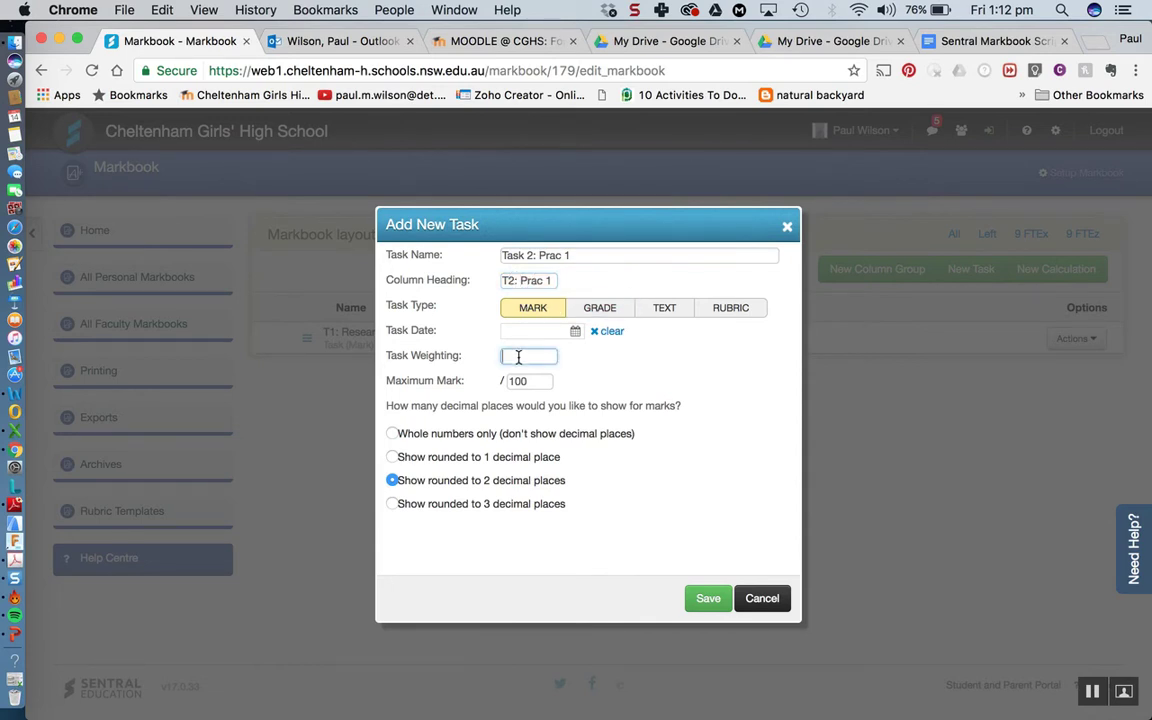
pyautogui.write('20')
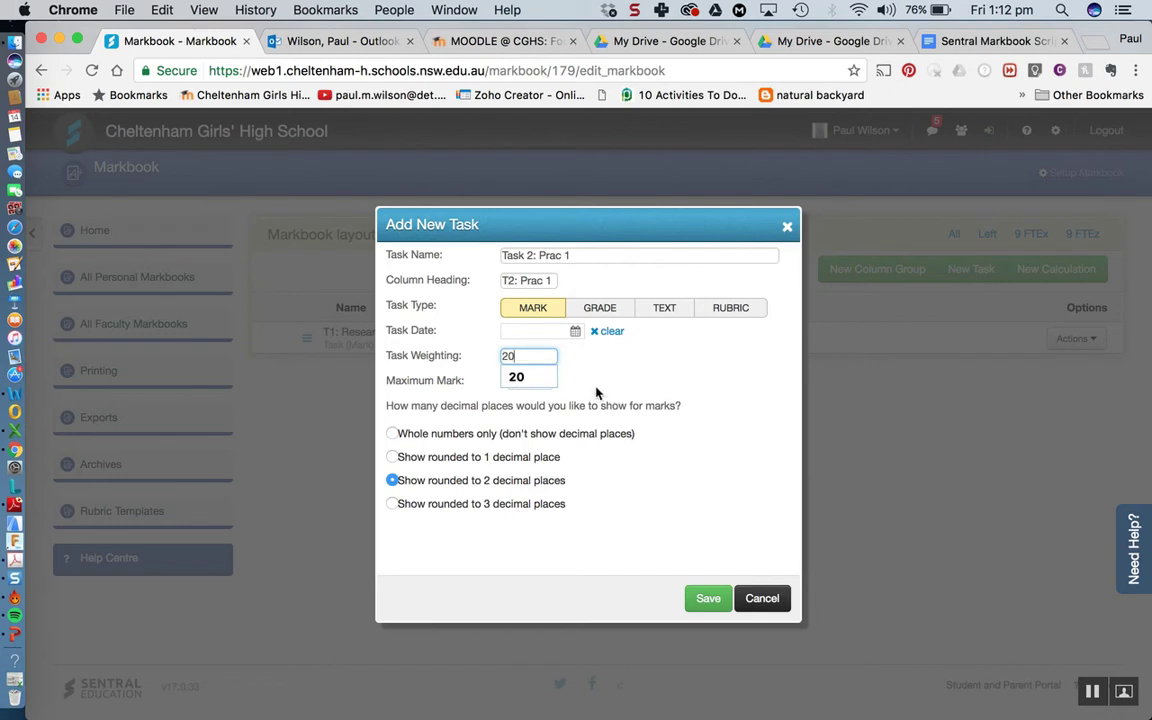
pyautogui.click(512, 380)
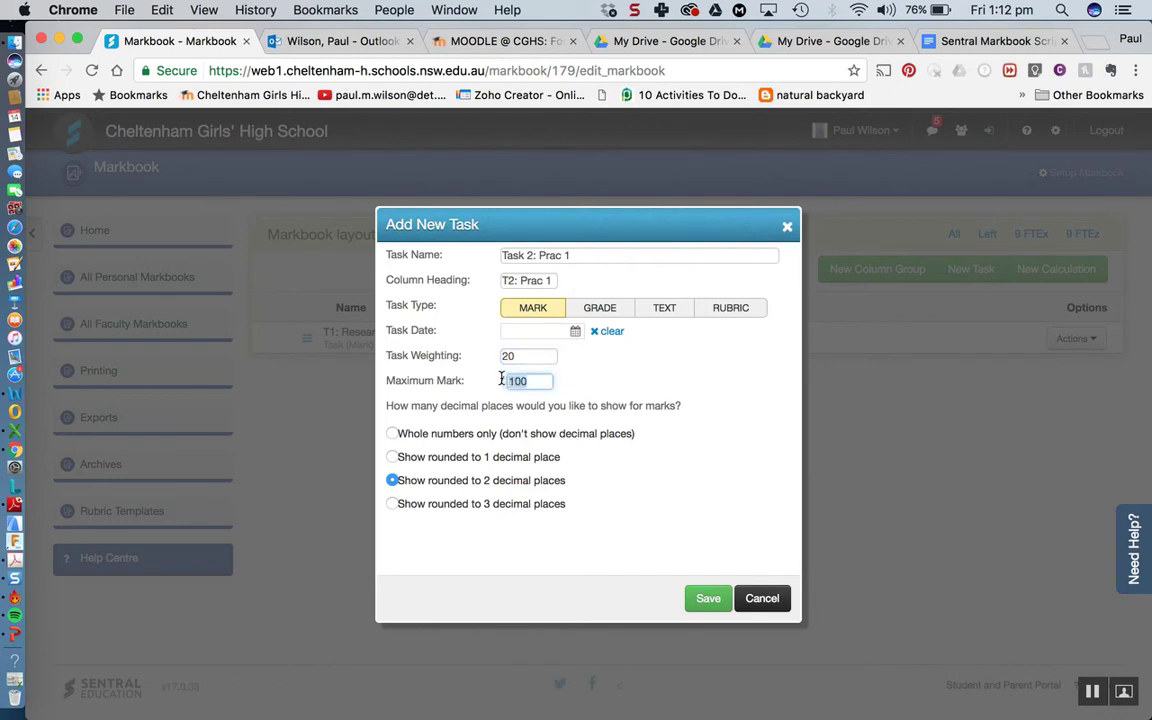
pyautogui.press('BackSpace')
pyautogui.write('50')
pyautogui.click(579, 406)
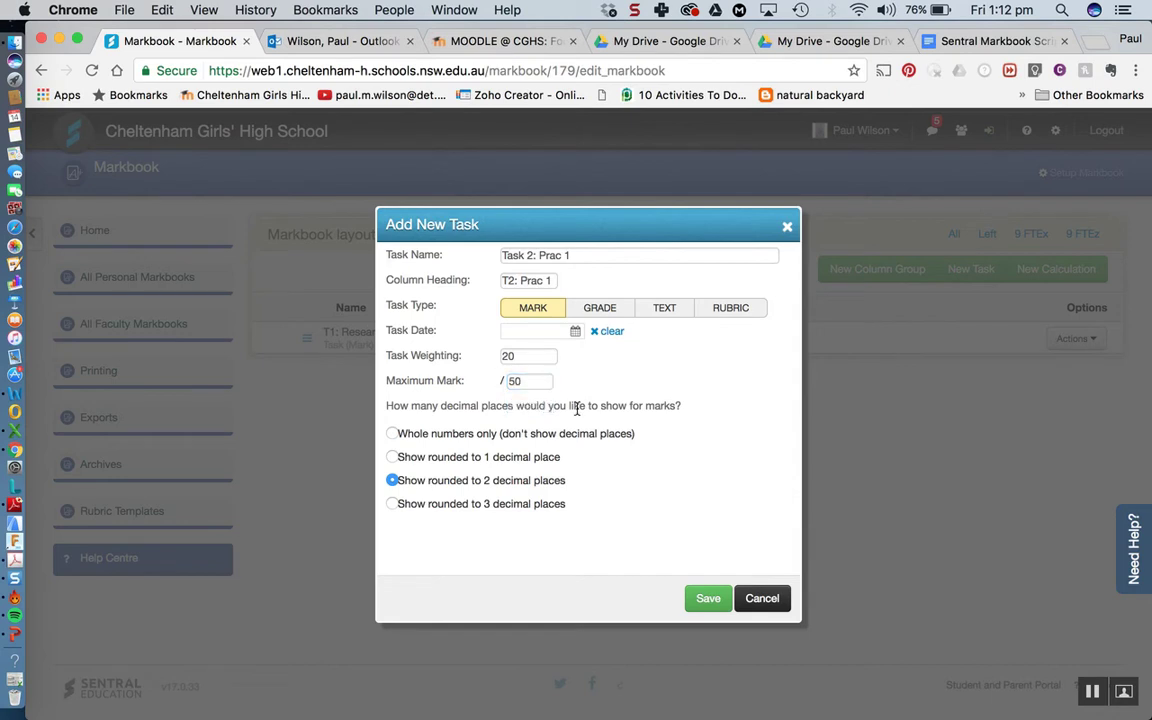
pyautogui.click(400, 460)
pyautogui.click(708, 604)
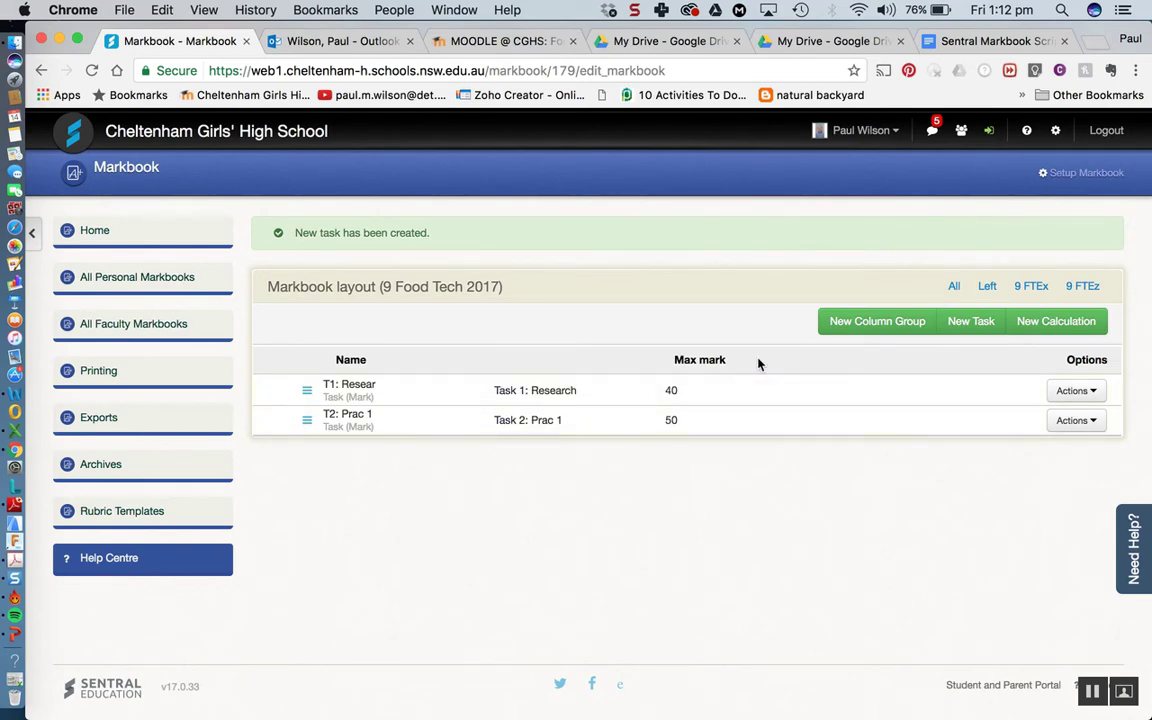
# Step: Create 'Task 3: Test' with weighting 15, maximum mark 40 and 1 decimal place, and save it
pyautogui.click(971, 270)
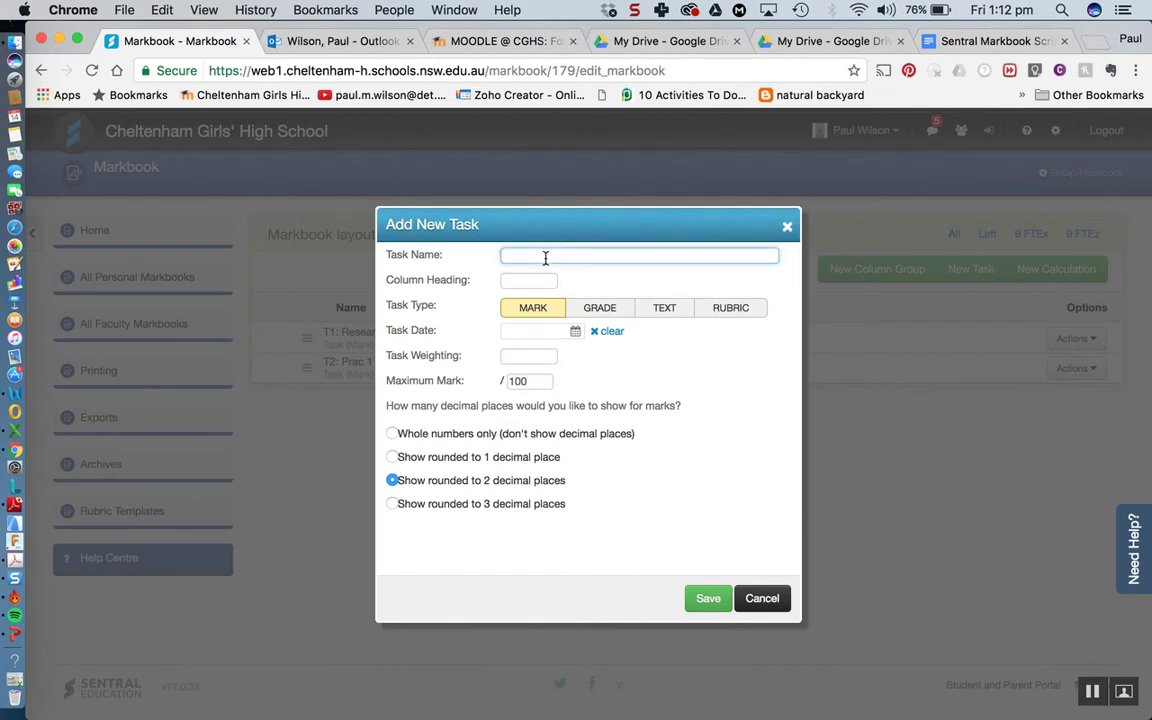
pyautogui.write('Task 3')
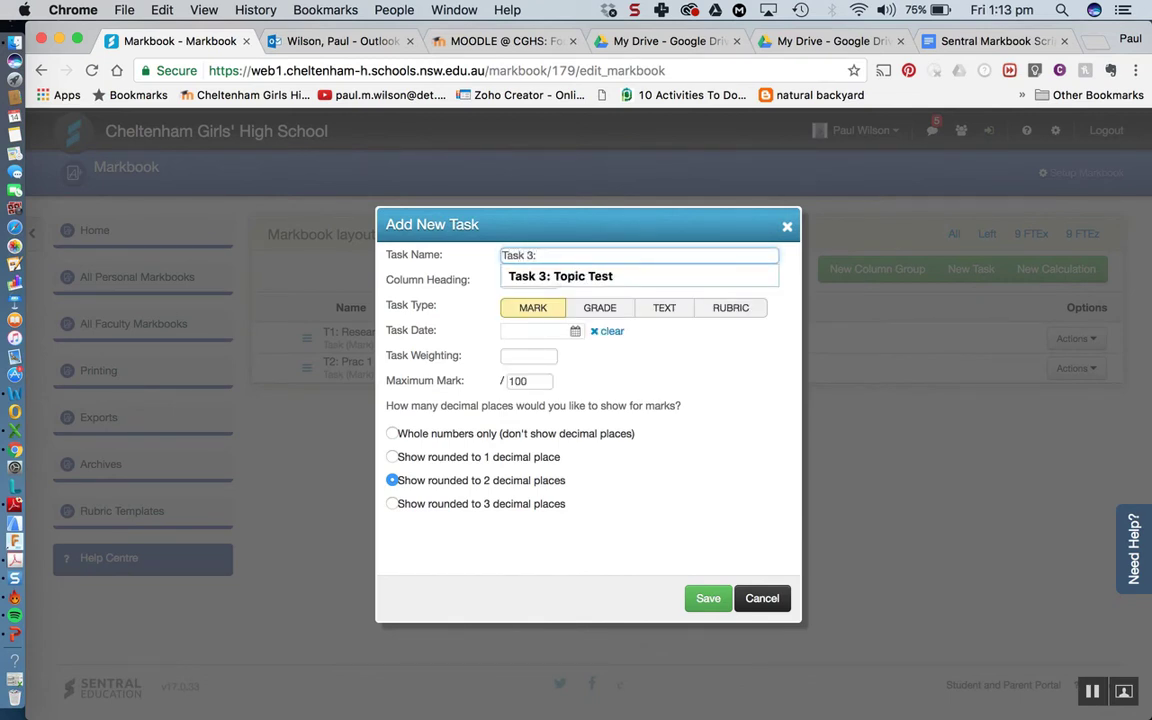
pyautogui.write(': Test')
pyautogui.click(528, 355)
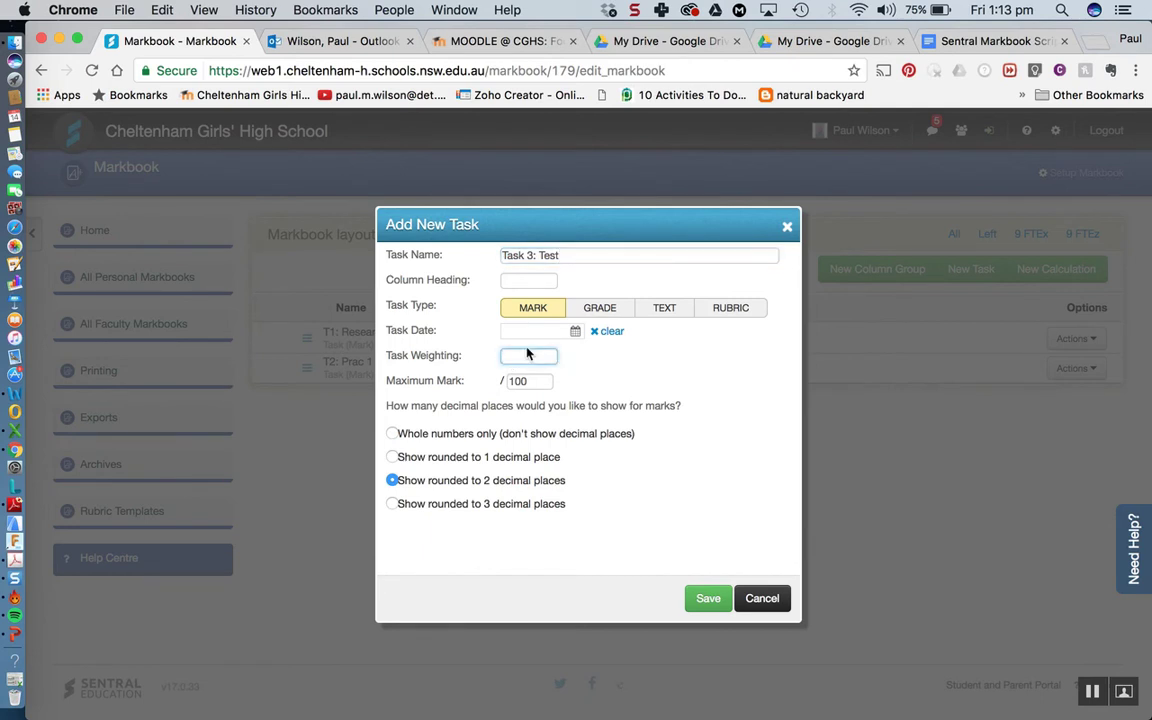
pyautogui.write('15')
pyautogui.click(513, 400)
pyautogui.doubleClick(527, 381)
pyautogui.press('BackSpace')
pyautogui.write('40')
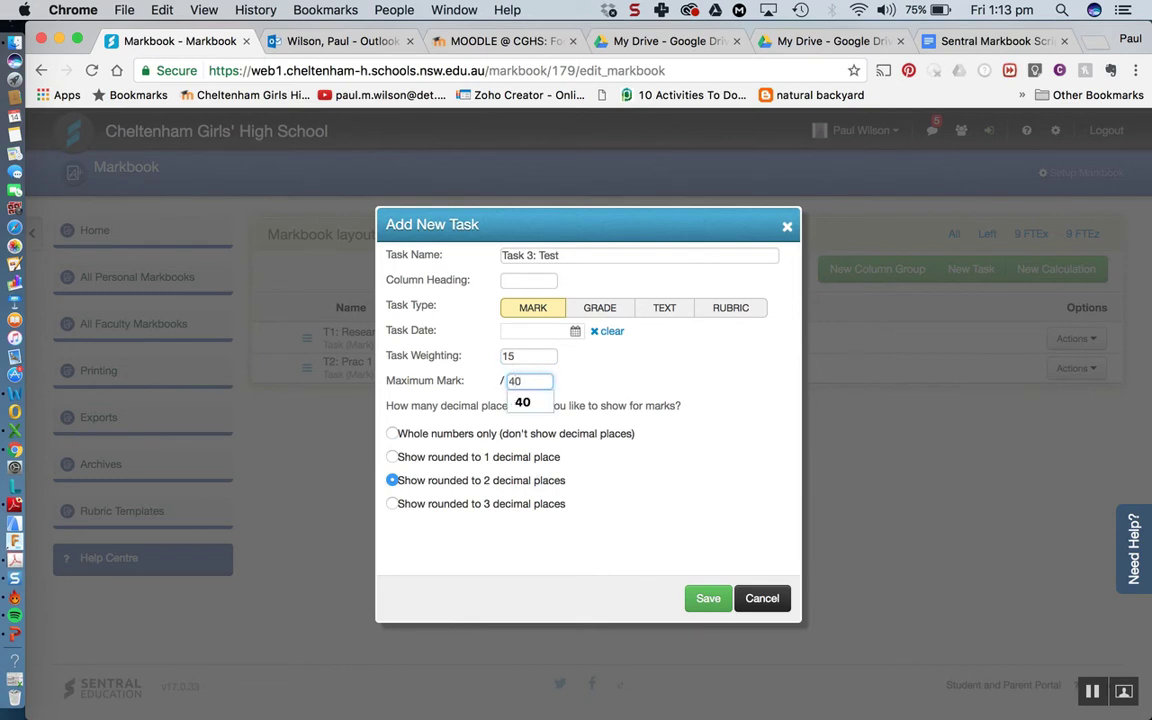
pyautogui.click(622, 368)
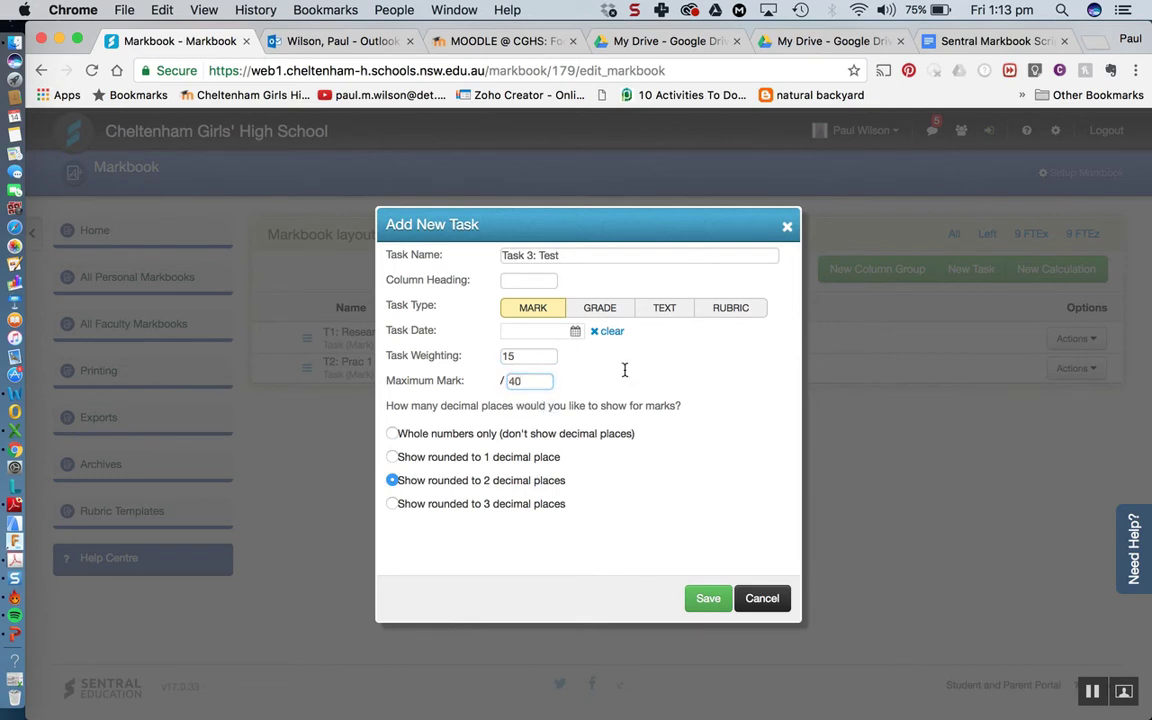
pyautogui.click(392, 457)
pyautogui.click(708, 599)
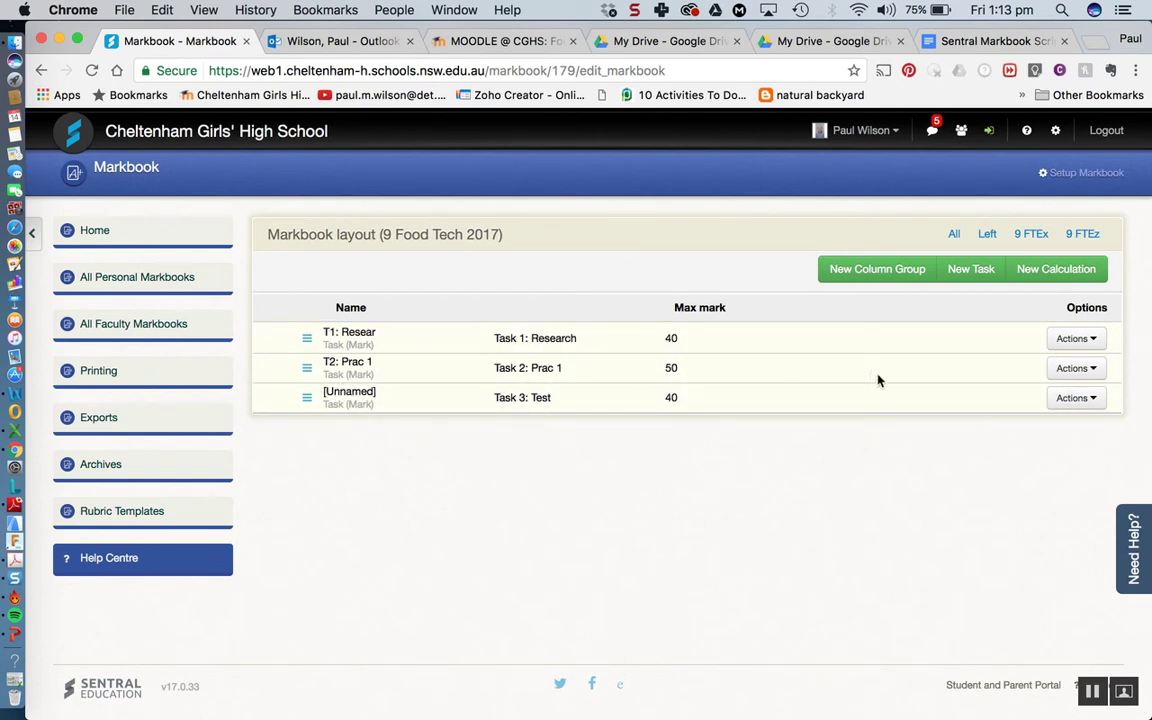
# Step: Edit Task 3's settings to give it the column heading 'T3: Test' and save
pyautogui.click(1089, 398)
pyautogui.click(1068, 429)
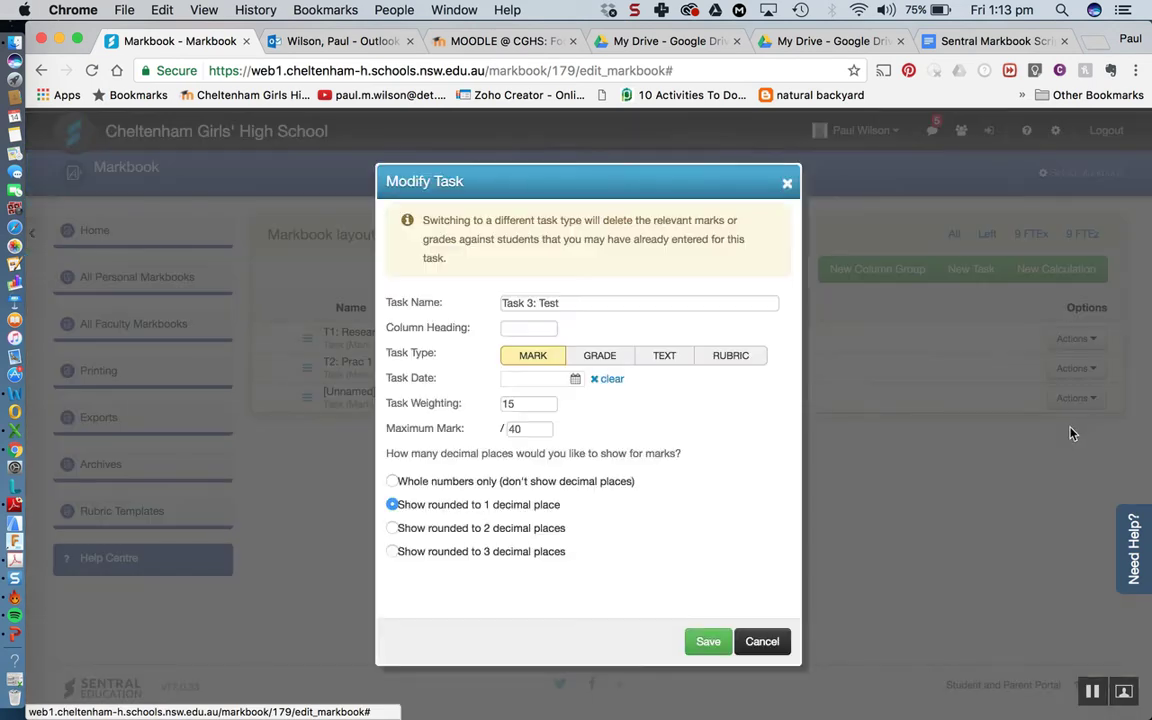
pyautogui.click(514, 328)
pyautogui.write('T3: Test')
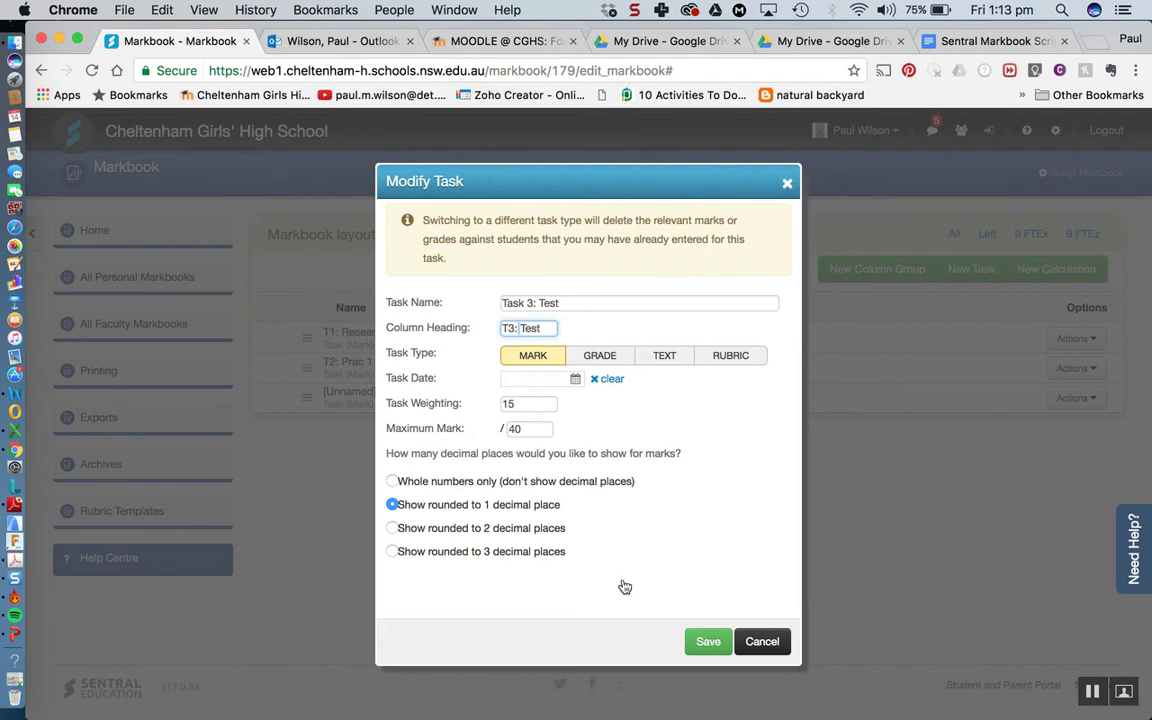
pyautogui.click(709, 645)
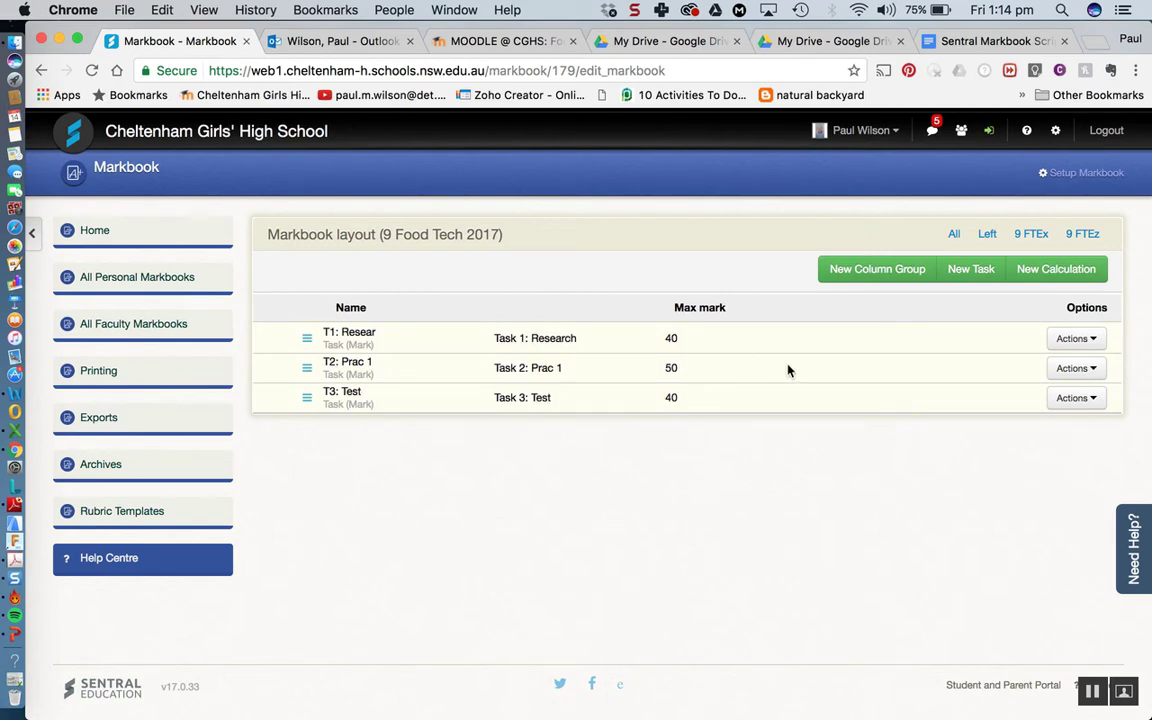
# Step: Create a new column group named SEMESTER 1 from the name suggestions and save it
pyautogui.click(869, 275)
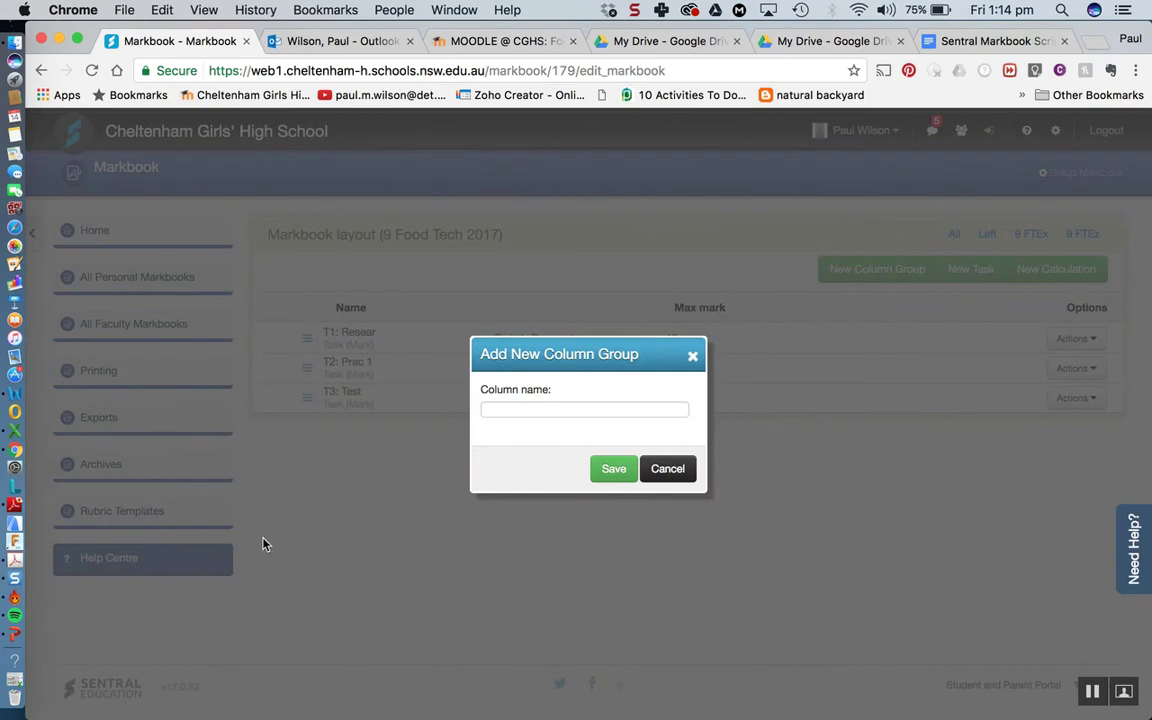
pyautogui.click(501, 408)
pyautogui.write('SEMESTER 1')
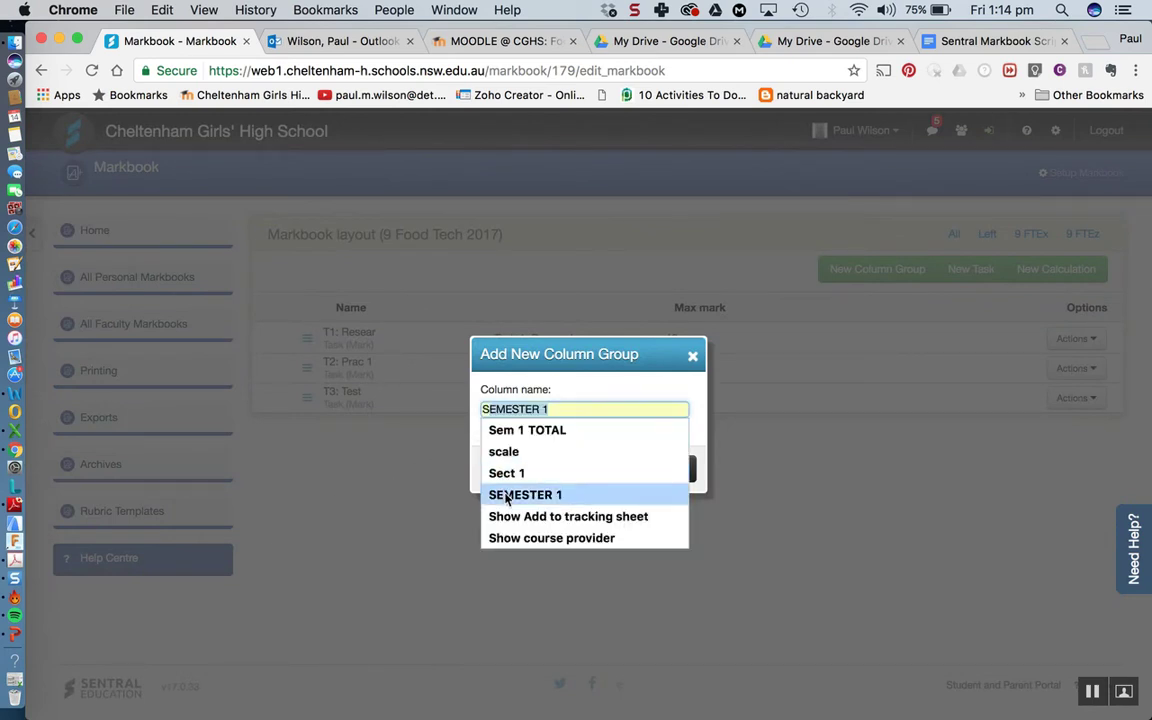
pyautogui.click(485, 494)
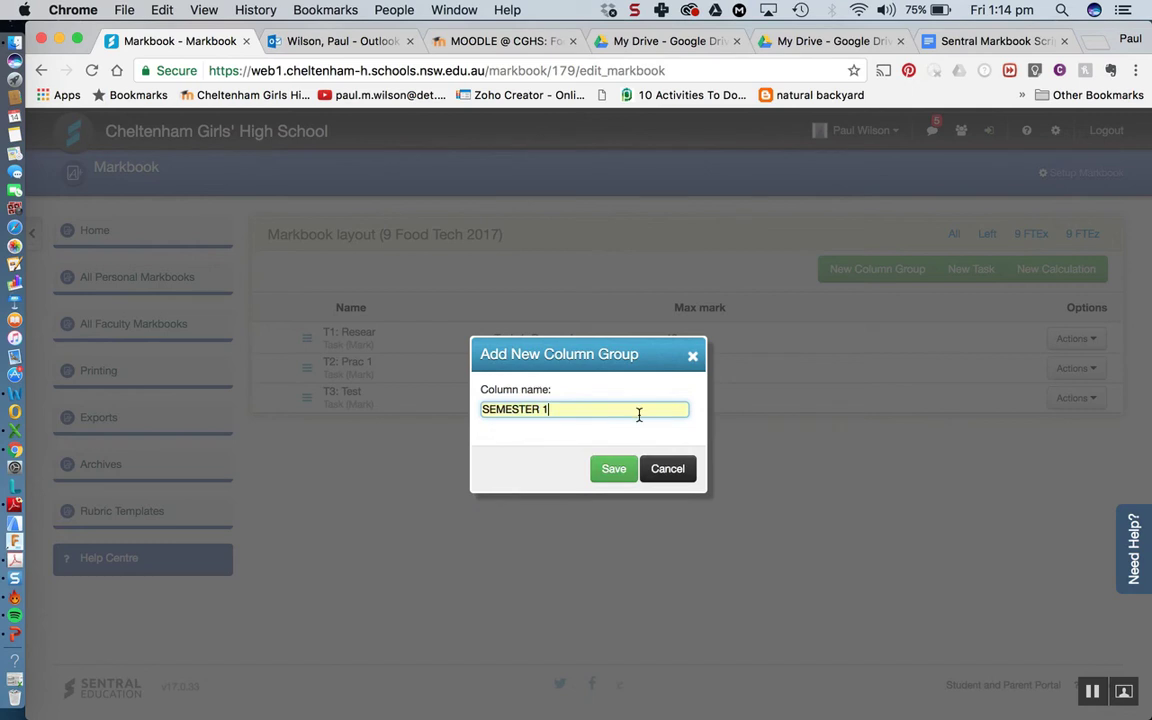
pyautogui.click(614, 470)
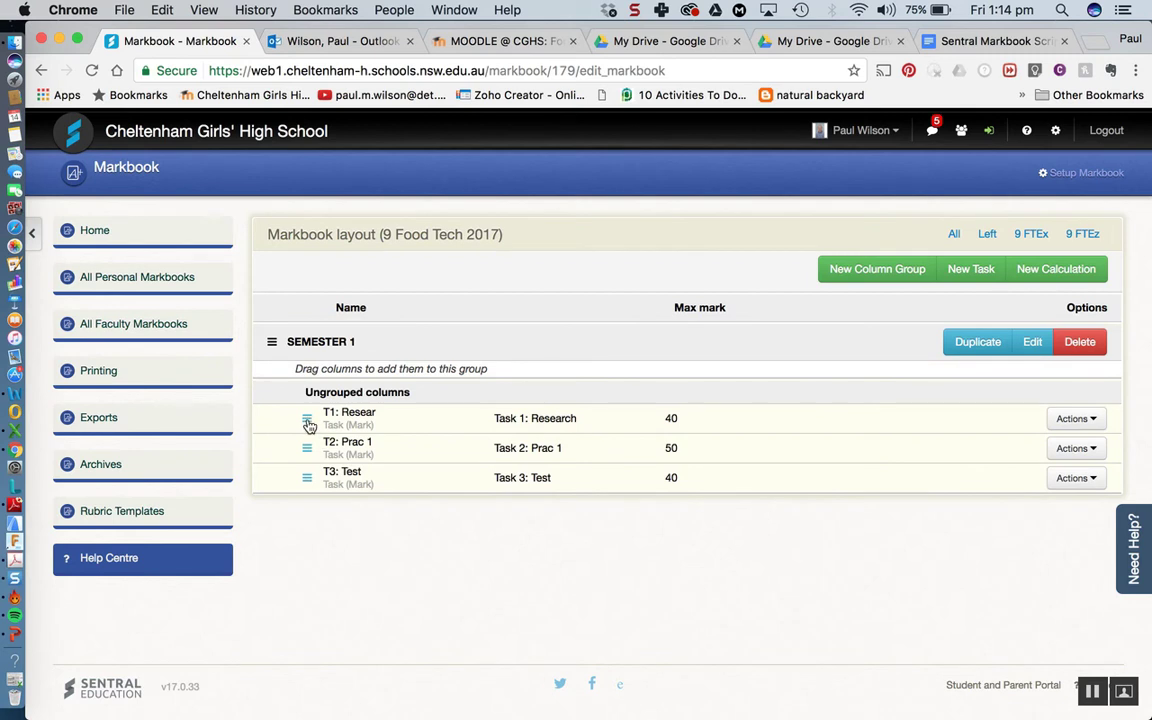
# Step: Drag T1: Research, T2: Prac 1 and T3: Test from Ungrouped columns into SEMESTER 1
pyautogui.moveTo(309, 424); pyautogui.dragTo(308, 386)
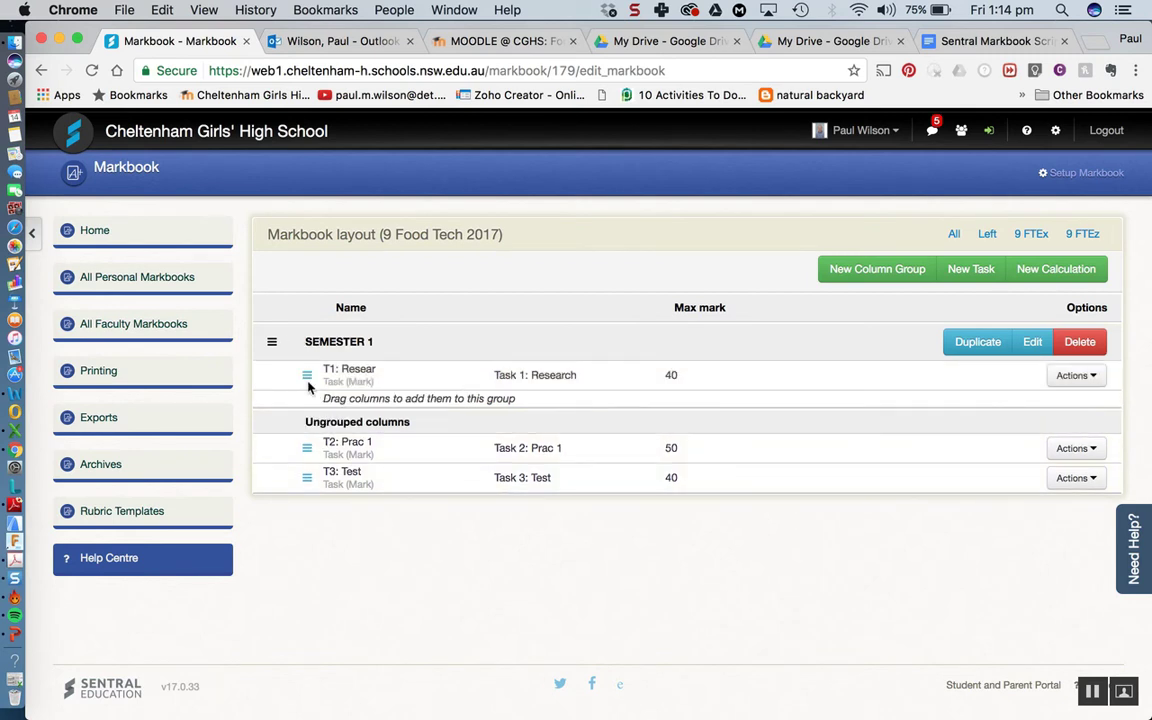
pyautogui.moveTo(311, 453); pyautogui.dragTo(311, 400)
pyautogui.moveTo(308, 477)
pyautogui.mouseDown()
pyautogui.moveTo(316, 437)
pyautogui.moveTo(318, 462)
pyautogui.mouseUp()
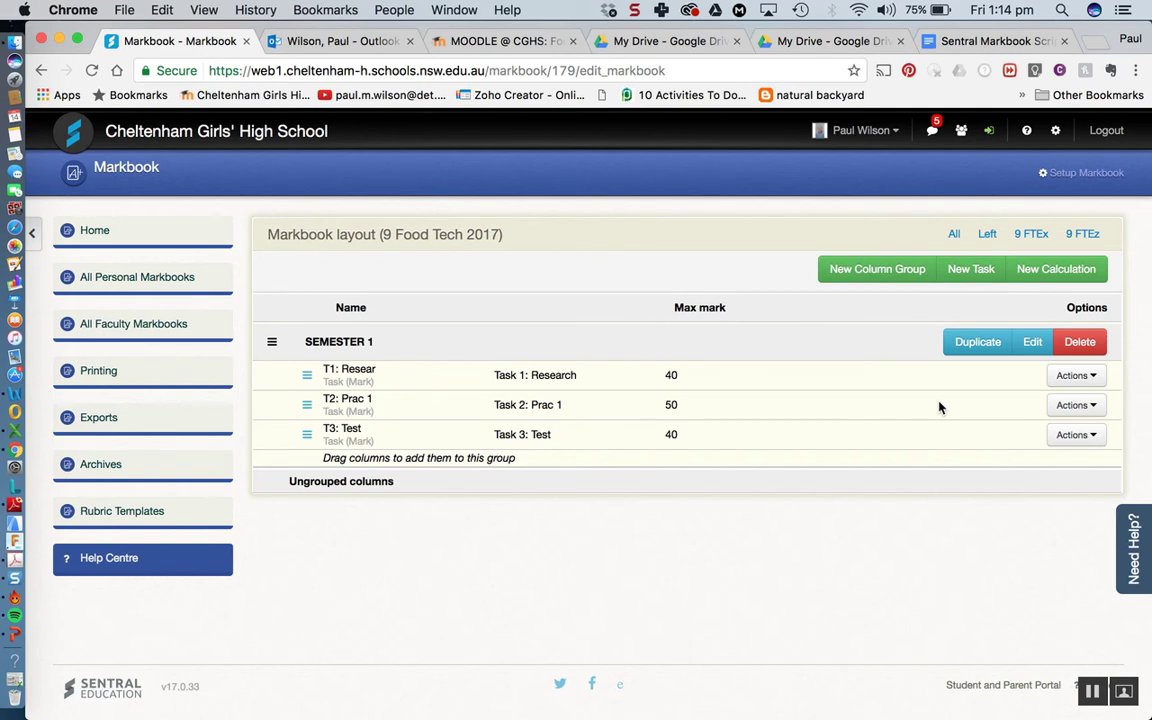
pyautogui.click(1031, 240)
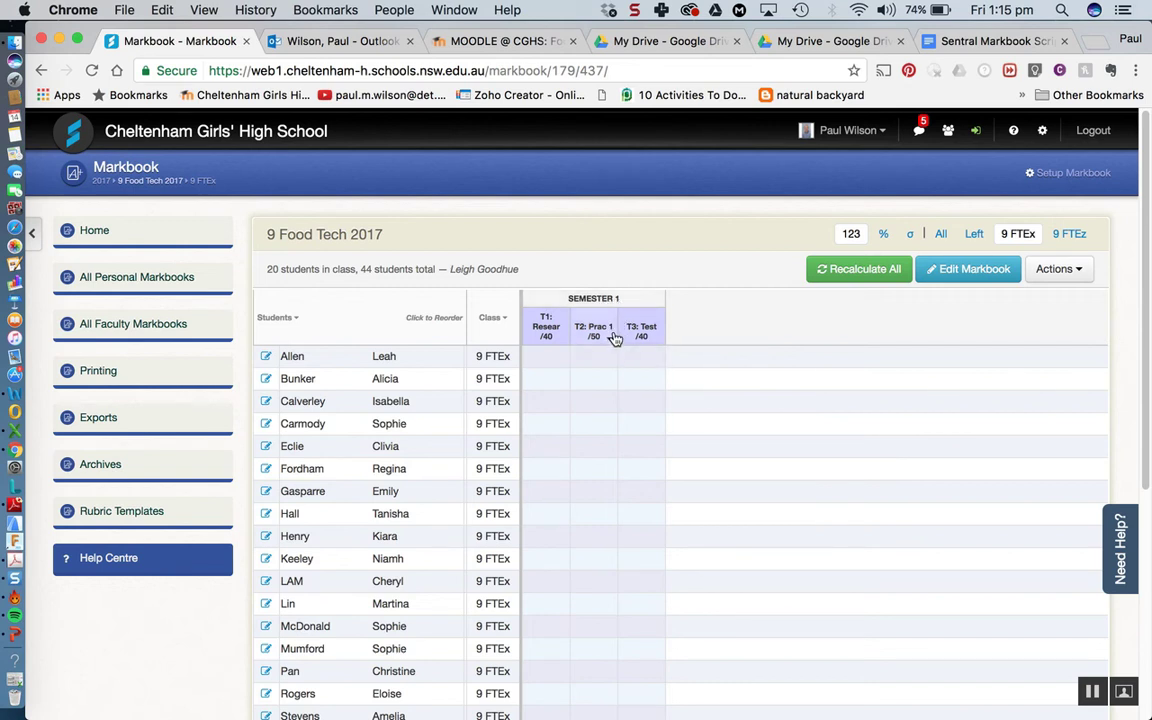
pyautogui.click(975, 276)
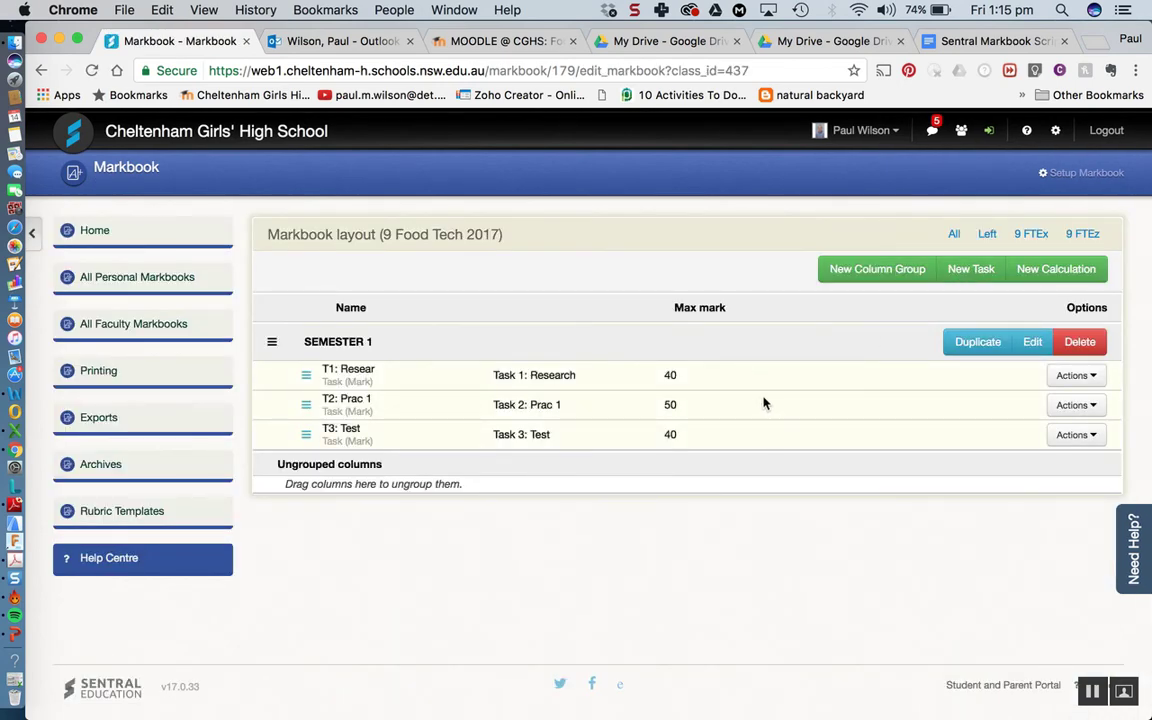
# Step: Open the outcome link for Task 1: Research and choose the NSW BOS 7-10 repository
pyautogui.click(1090, 377)
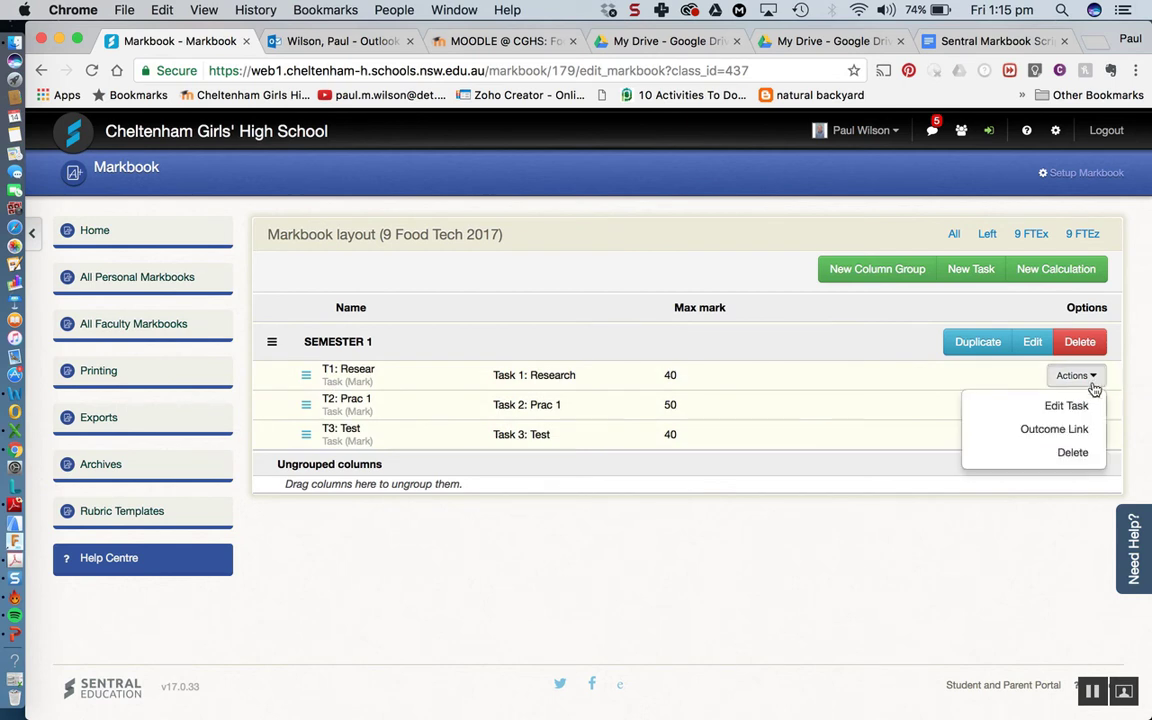
pyautogui.click(1055, 432)
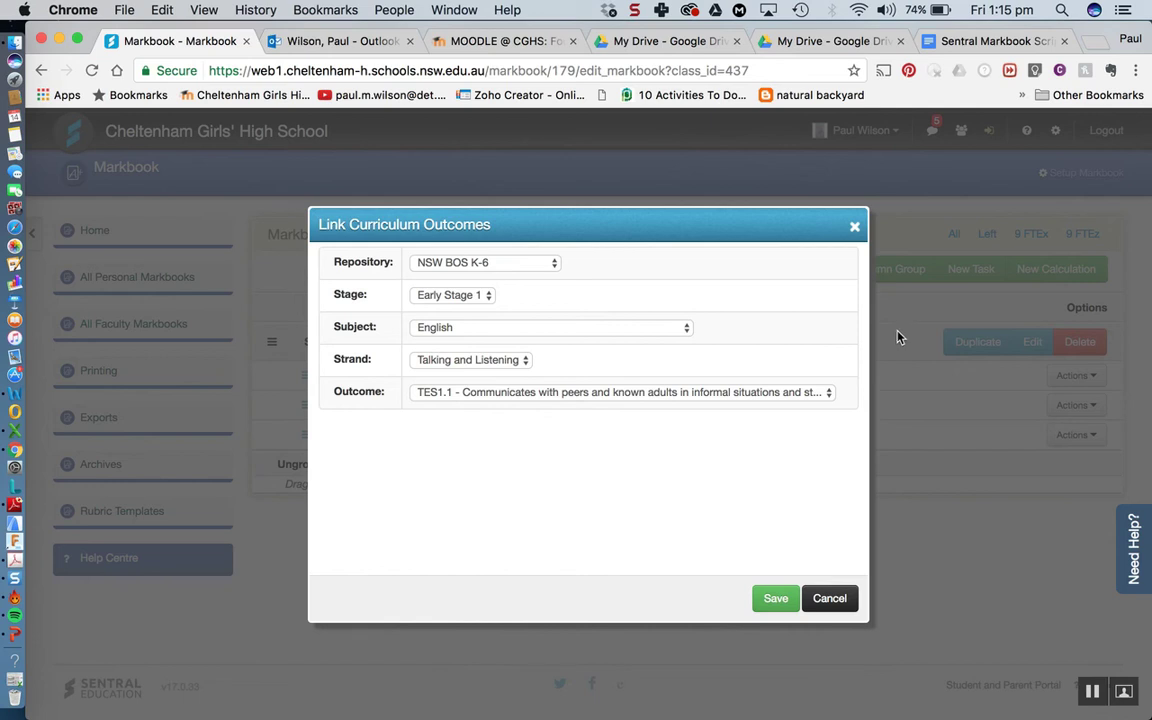
pyautogui.click(555, 267)
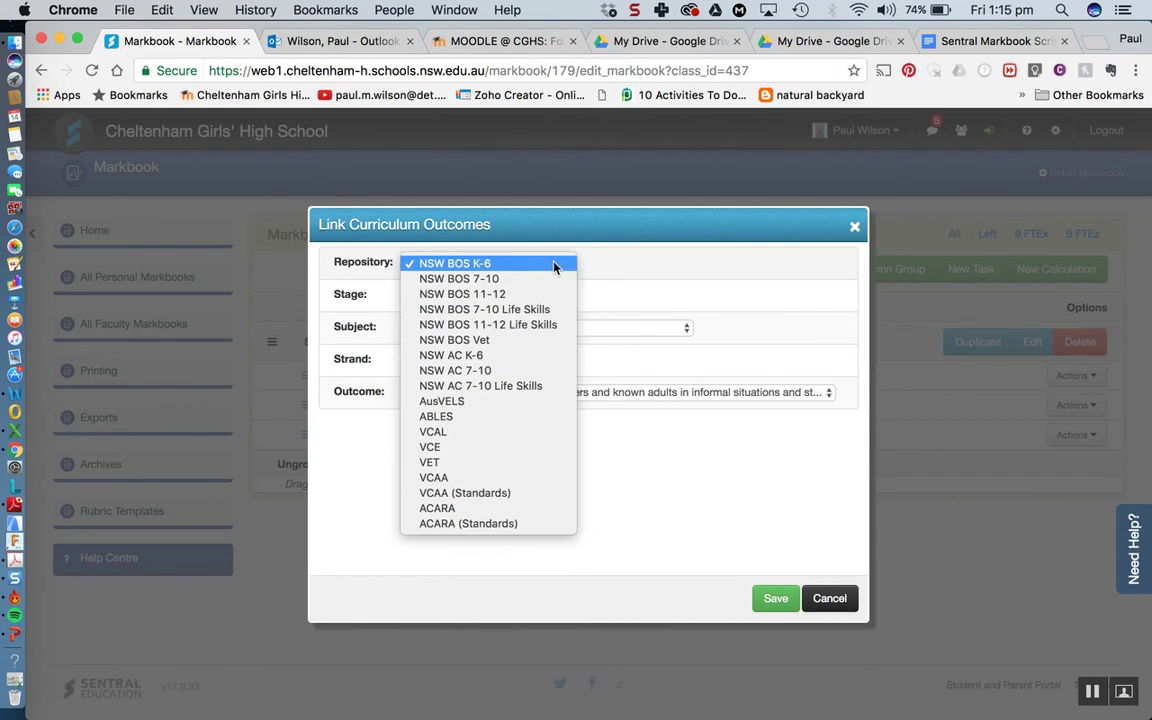
pyautogui.click(572, 266)
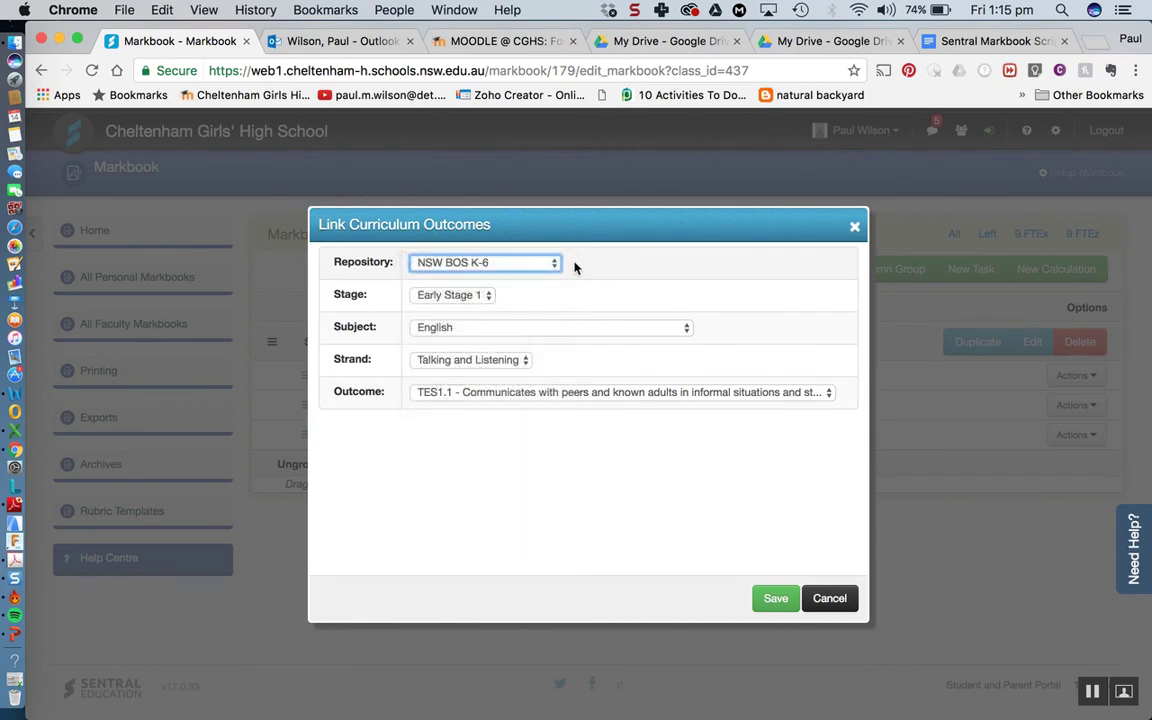
pyautogui.click(551, 264)
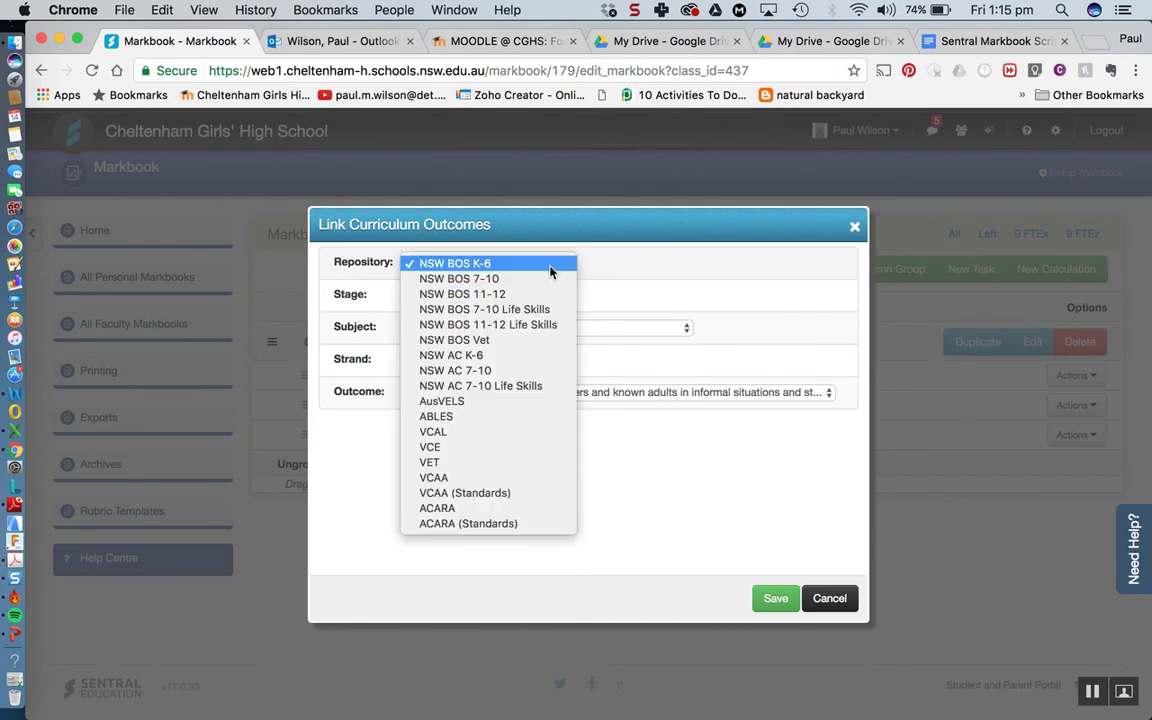
pyautogui.click(480, 280)
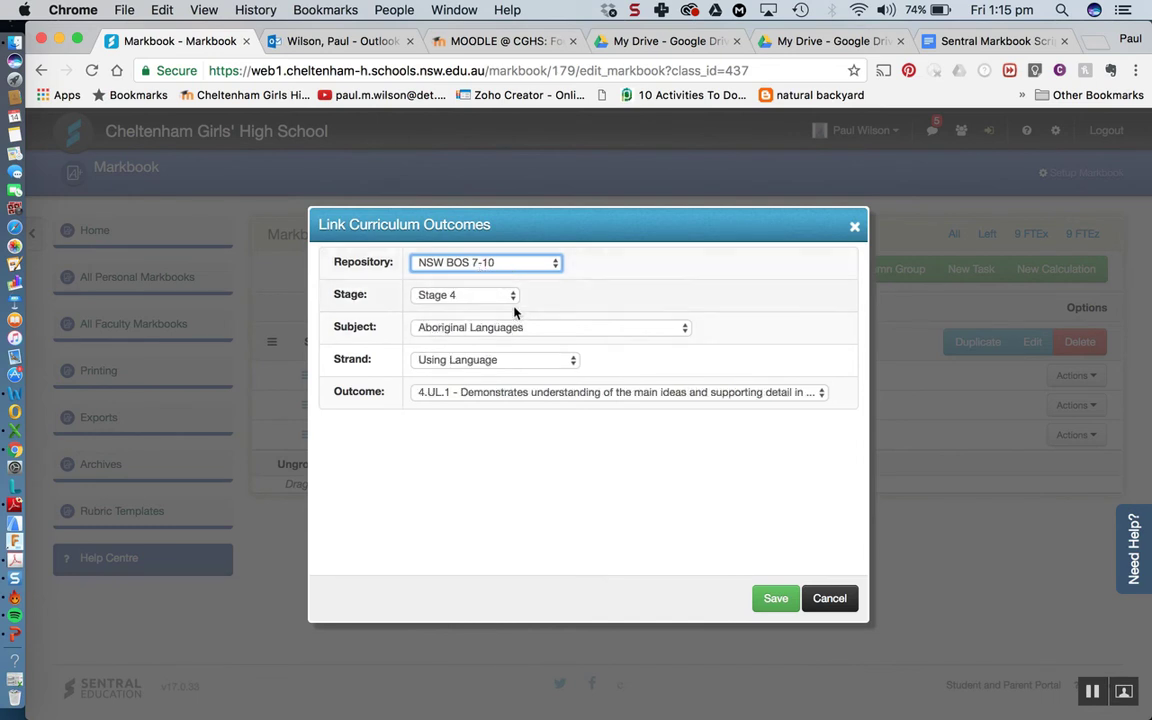
# Step: Set the stage to Stage 5 and the subject to Food Technology
pyautogui.click(510, 298)
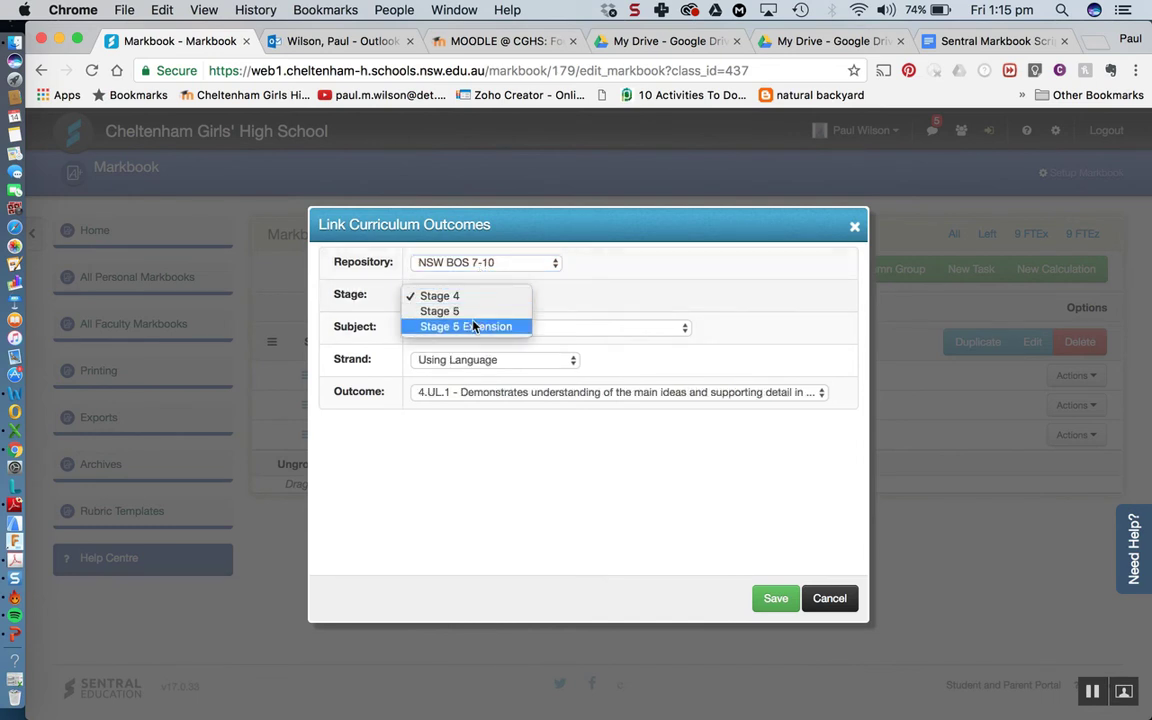
pyautogui.click(464, 312)
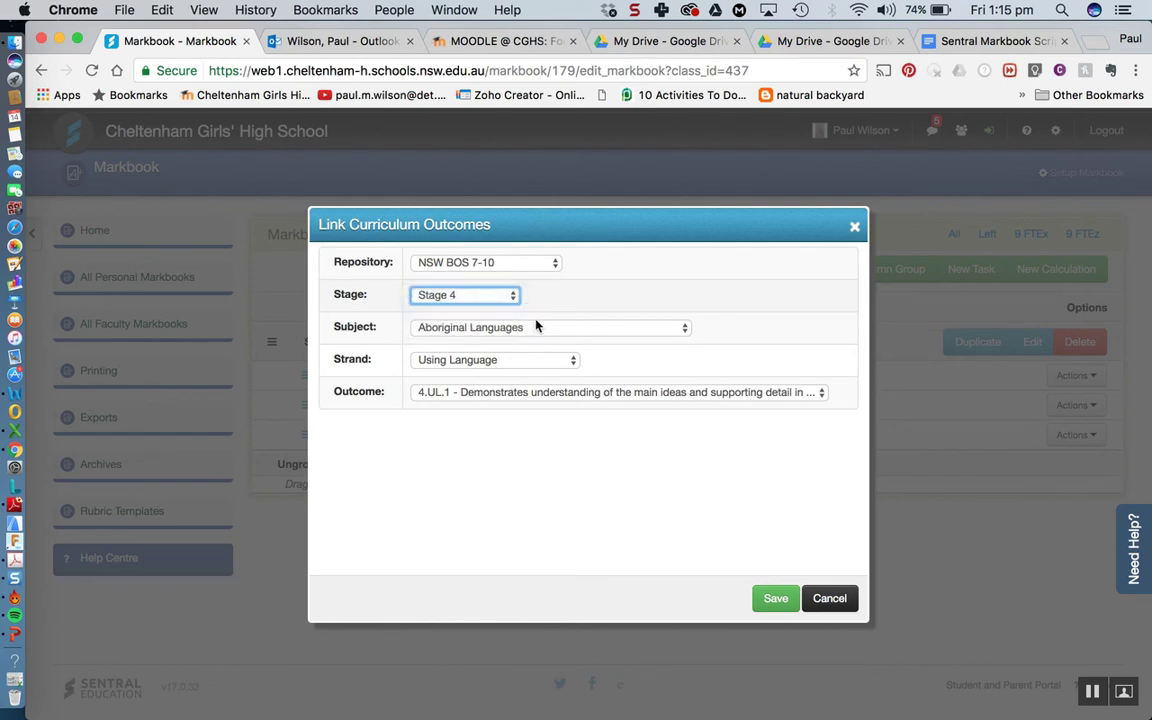
pyautogui.click(675, 330)
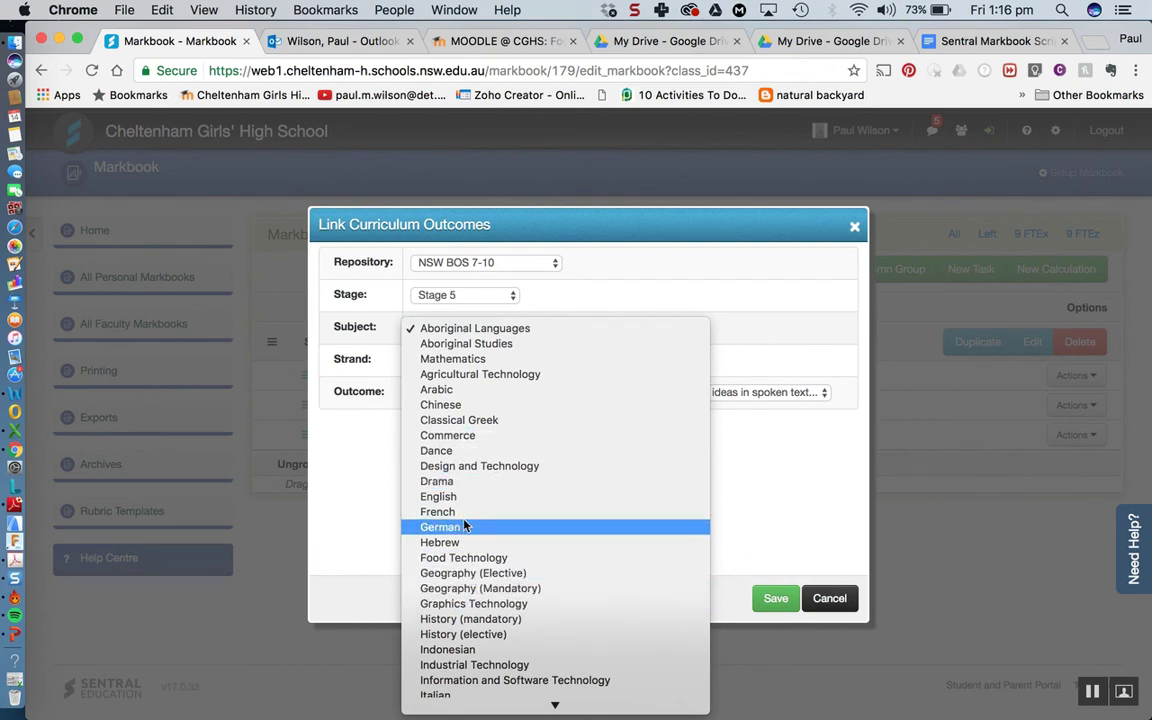
pyautogui.scroll(-5, 440, 530)
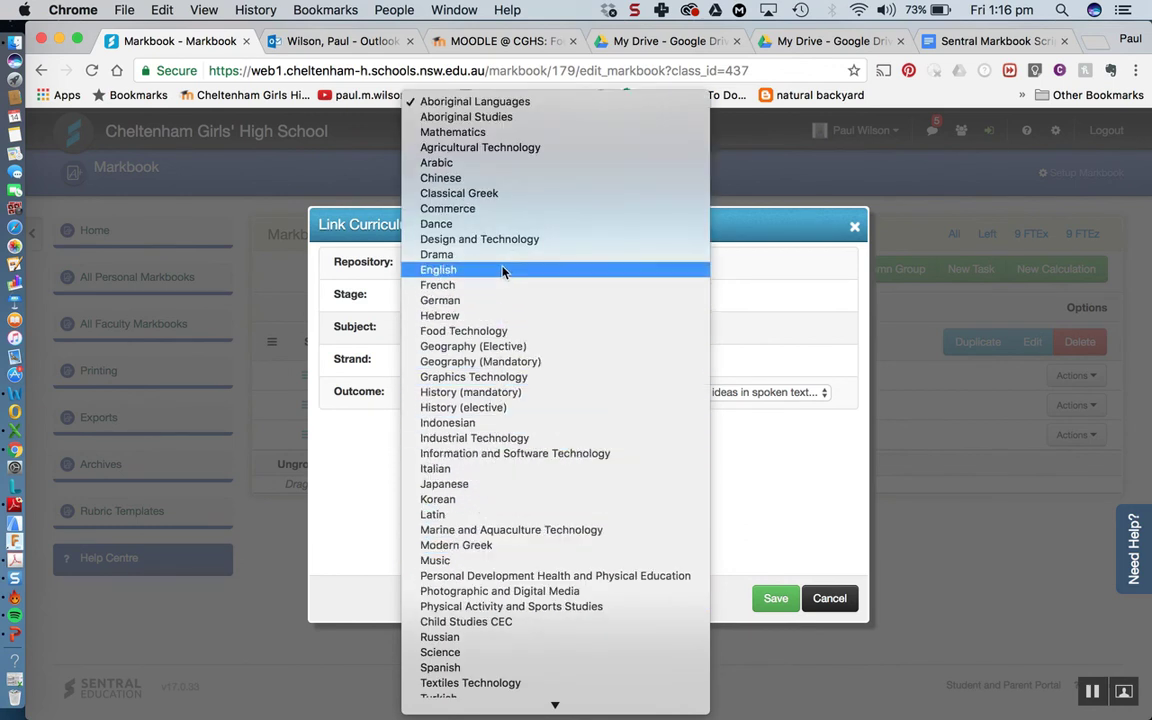
pyautogui.scroll(-1, 489, 255)
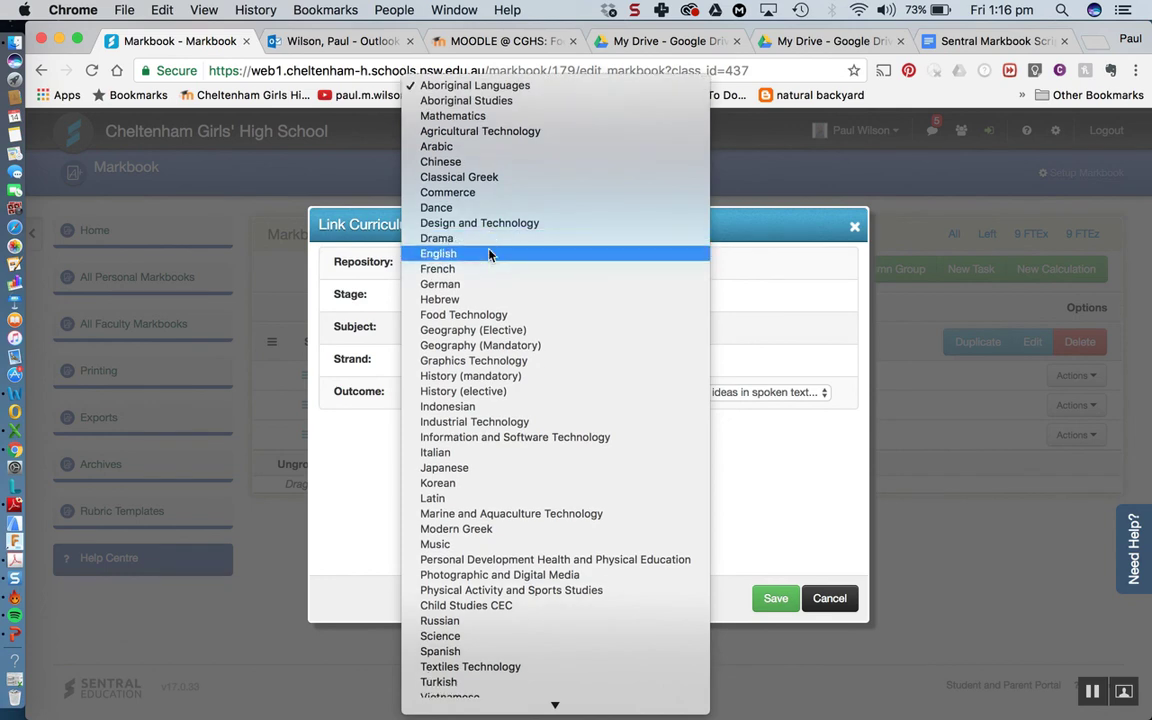
pyautogui.click(463, 314)
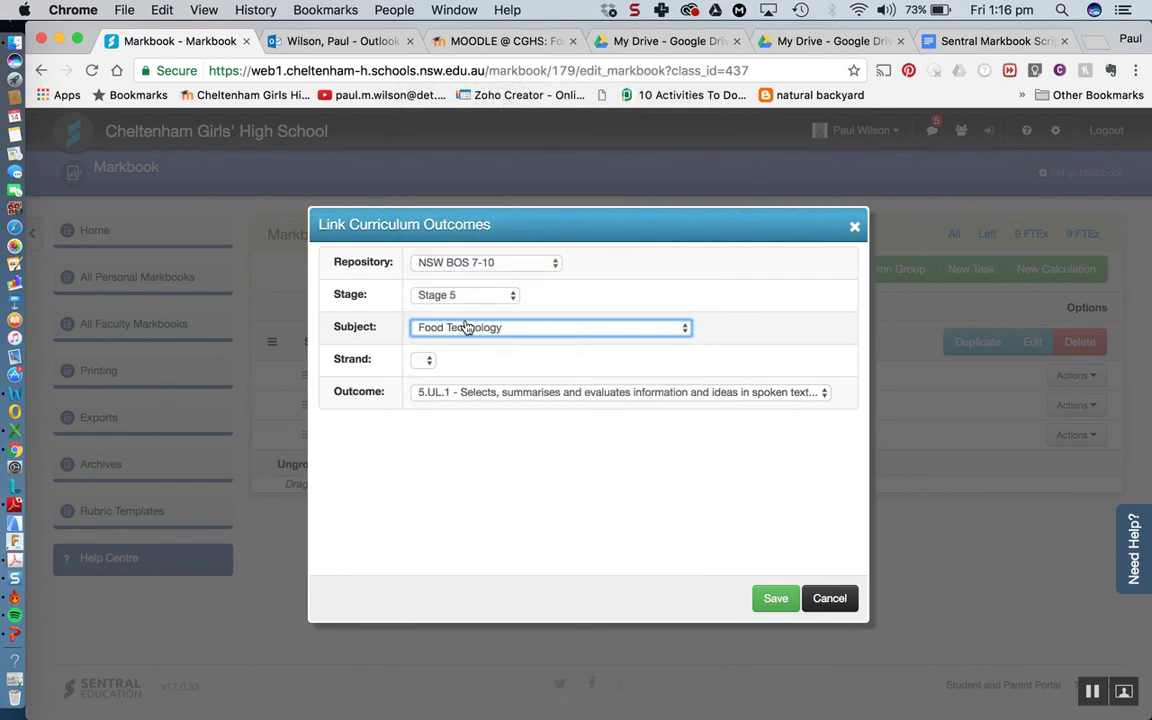
# Step: Choose outcome 5.4.1 (collects, evaluates and applies information), save the link, and open the 9 FTEx markbook
pyautogui.click(812, 394)
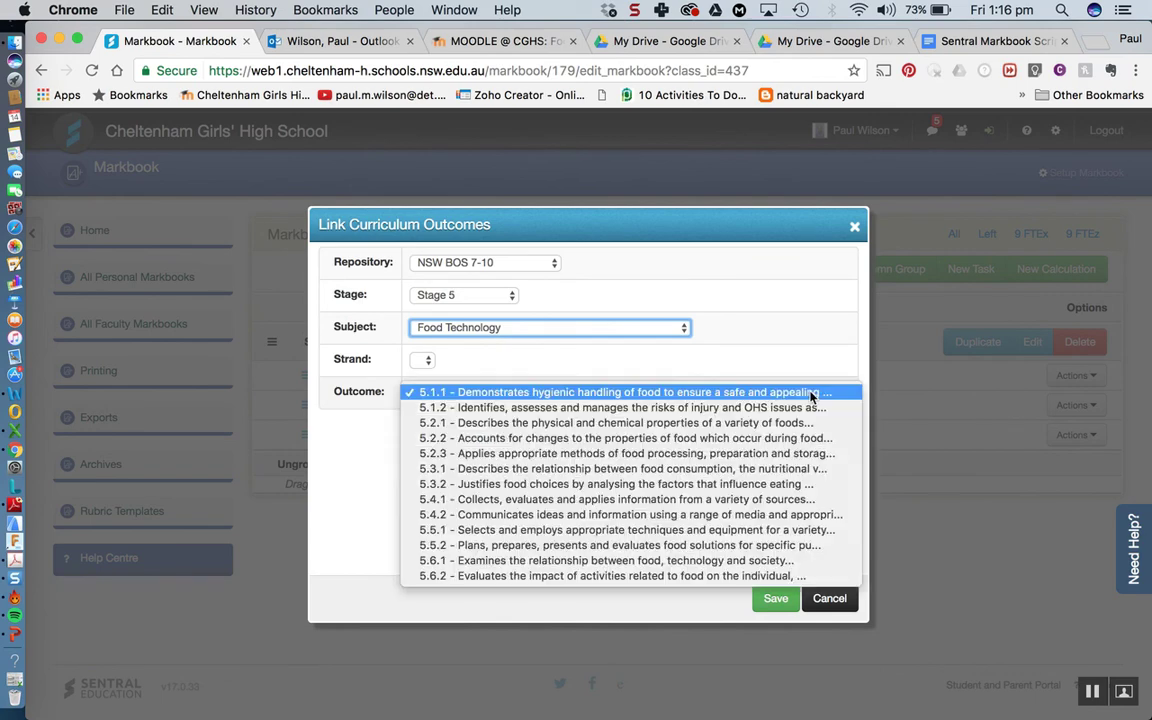
pyautogui.click(565, 506)
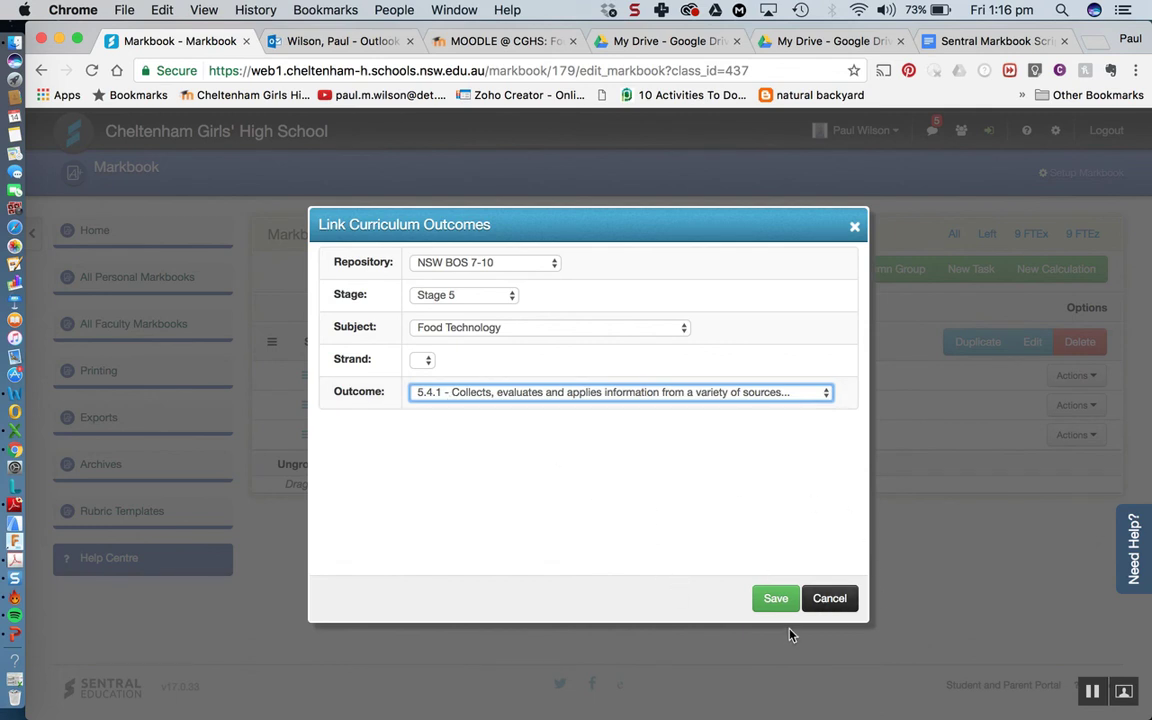
pyautogui.click(776, 599)
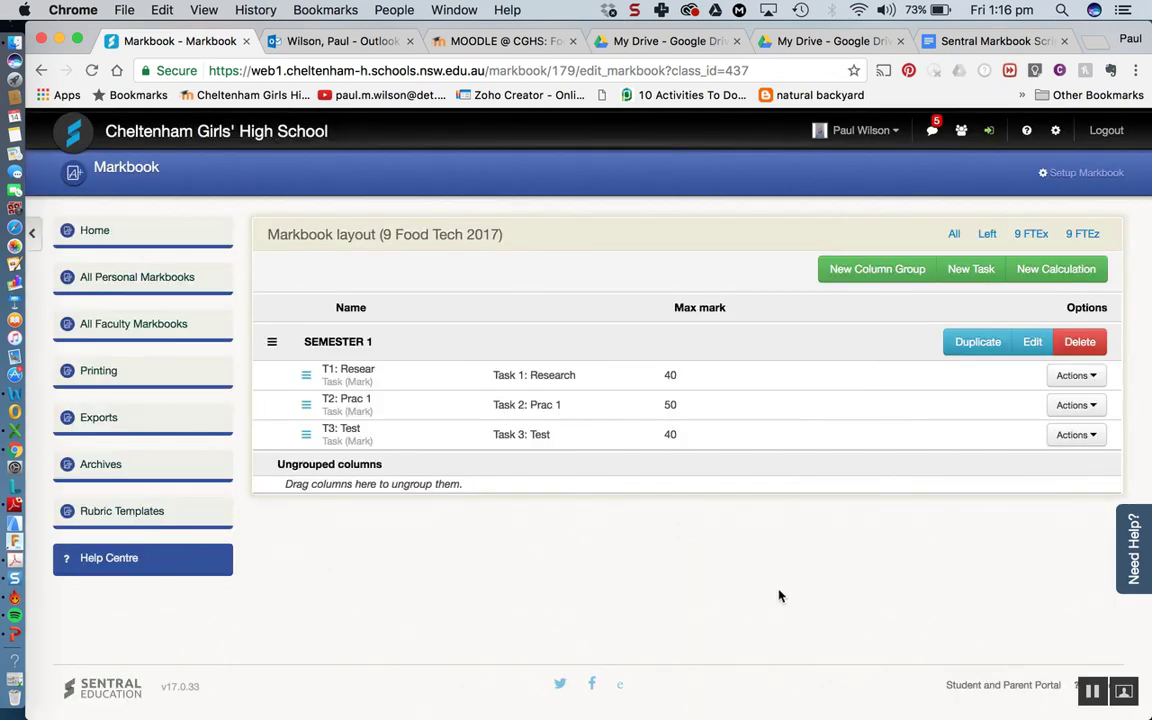
pyautogui.click(1036, 234)
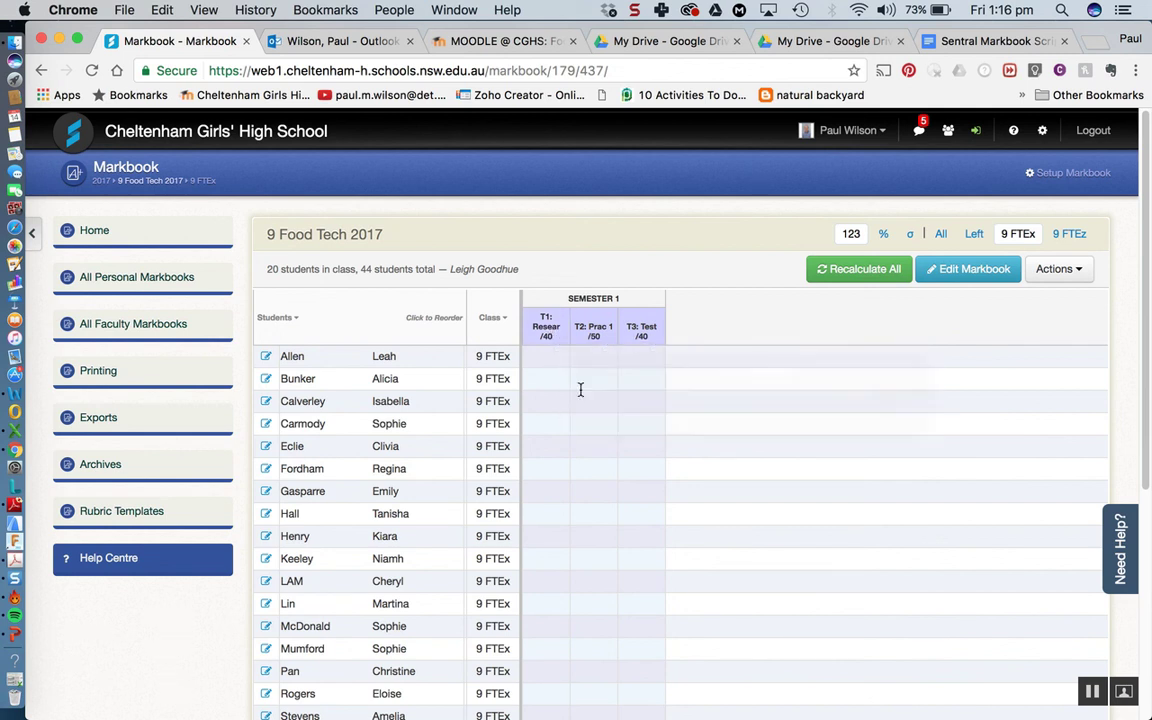
# Step: Reveal the outcome linked to Task 1: Research, 5.4.1 on collecting, evaluating and applying information
pyautogui.moveTo(553, 333)
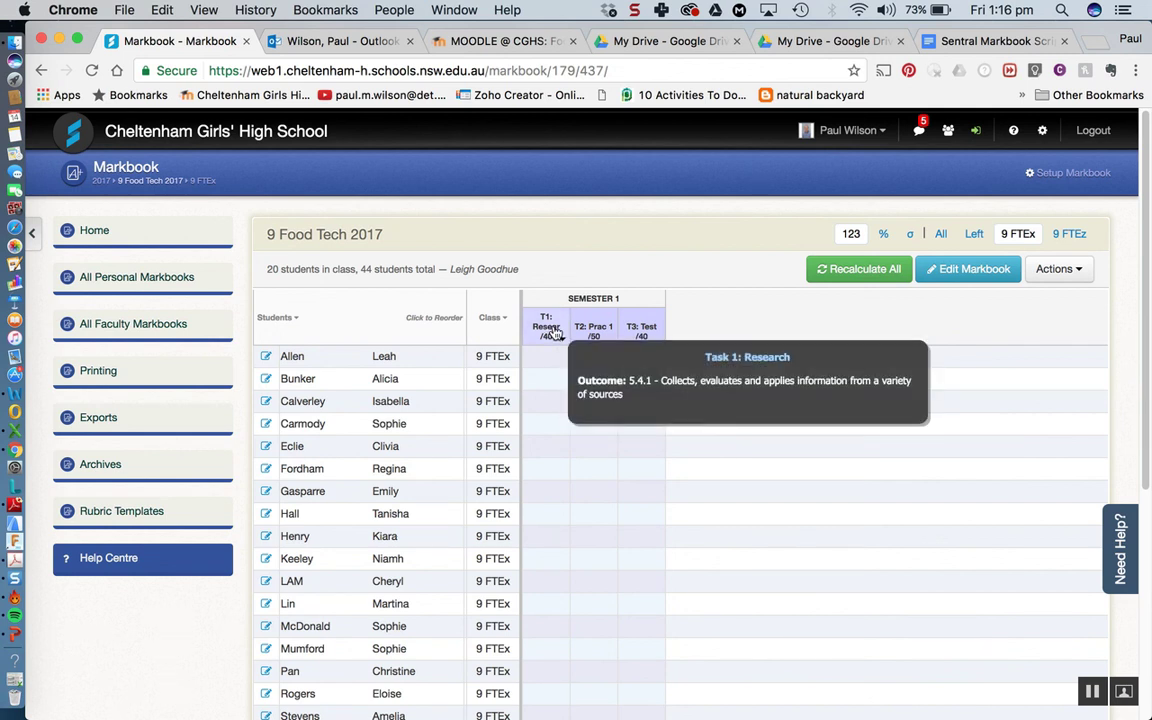